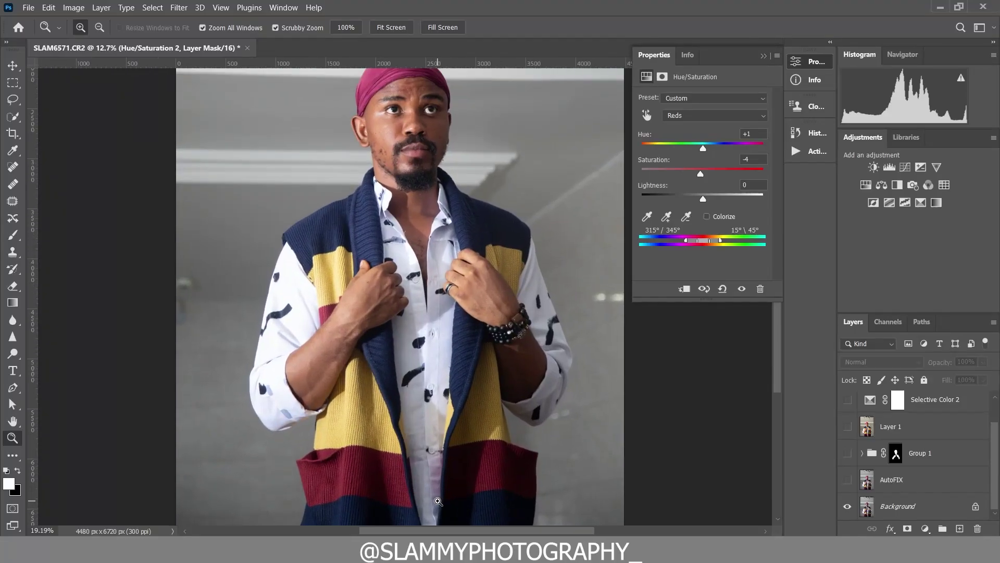
Compare the full grade with the Background layer shown alone, then bring up the History panel
alt+click(852, 511)
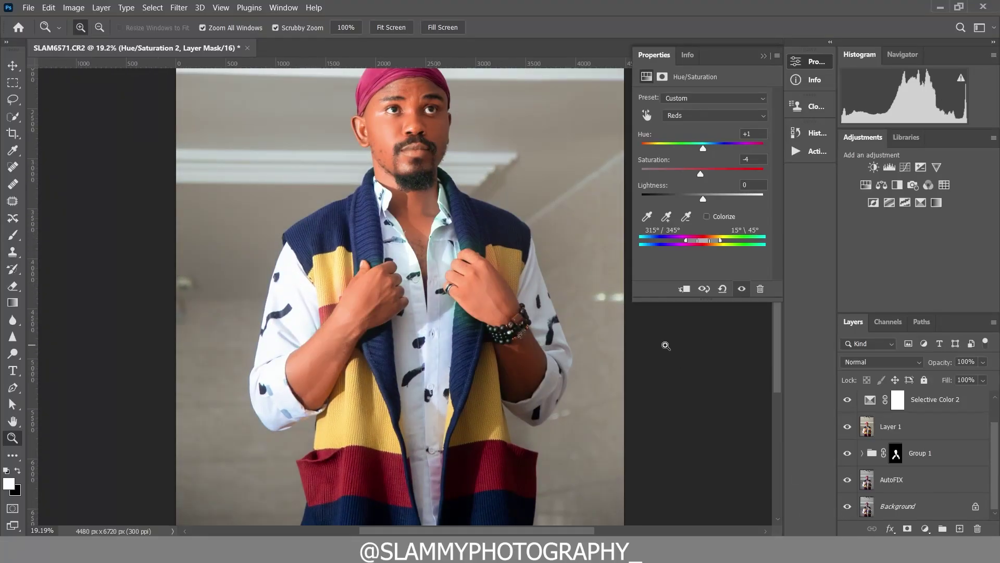
scroll(666, 345, down, 2)
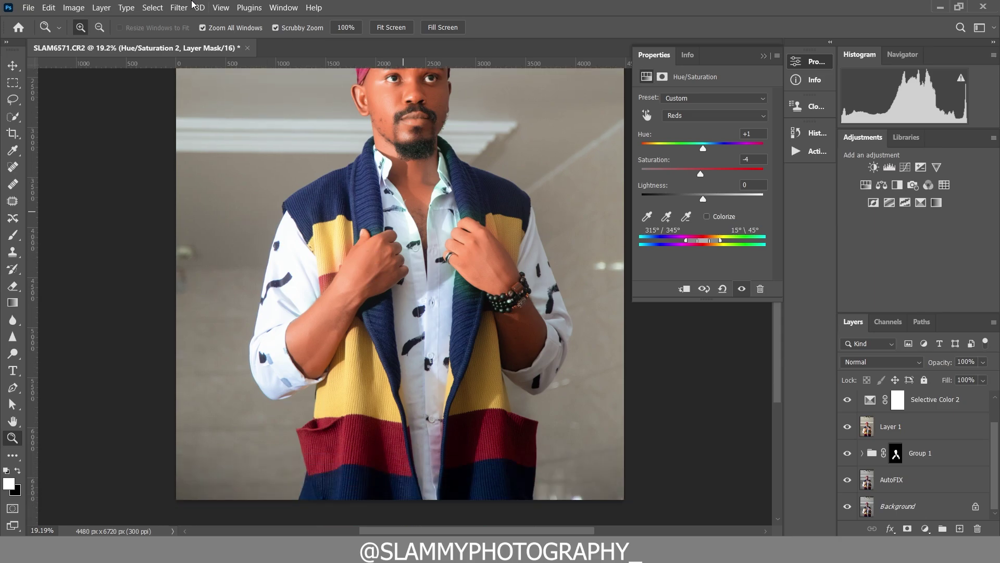
key(ctrl+0)
alt+click(848, 506)
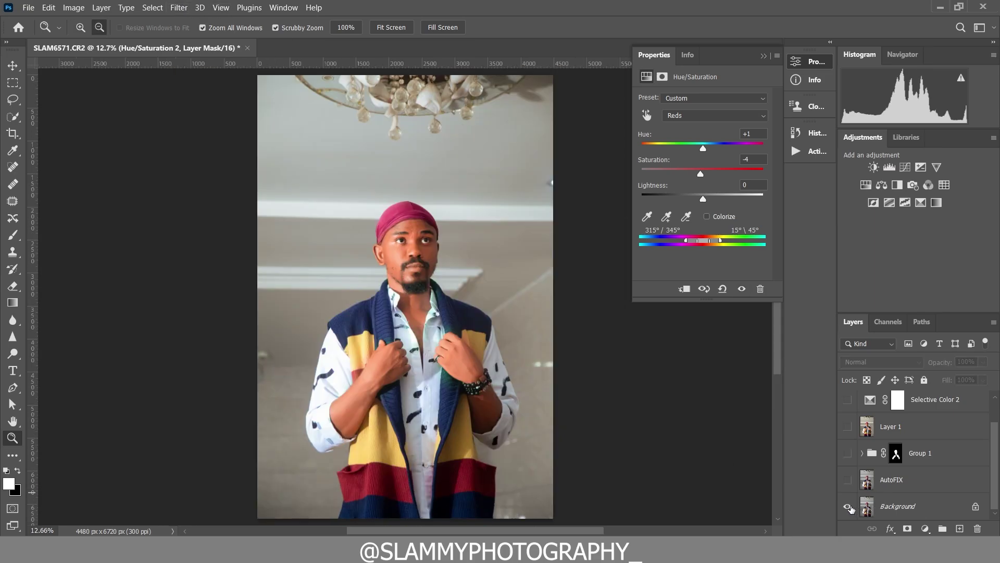
alt+click(849, 508)
drag(412, 501, 437, 481)
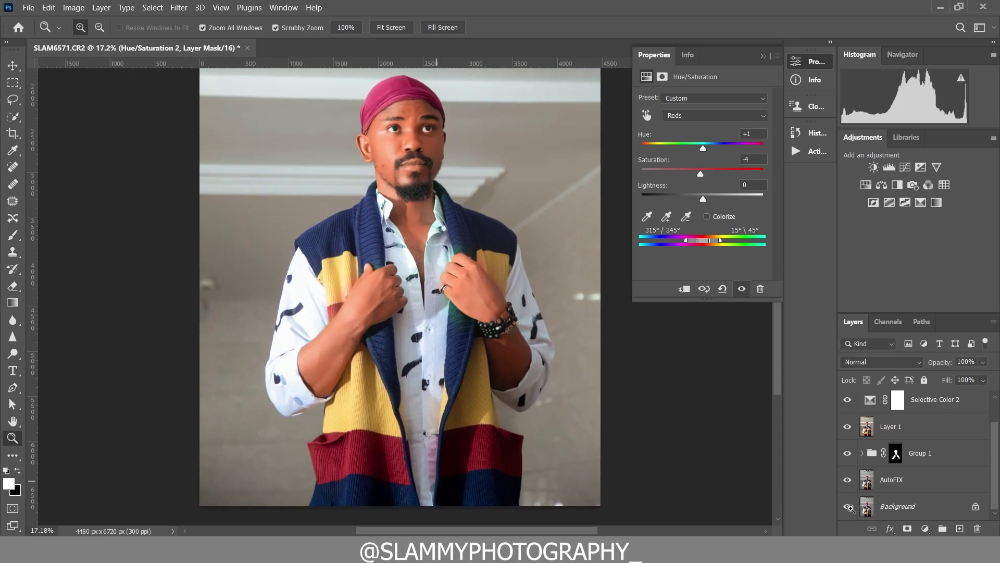
alt+click(849, 506)
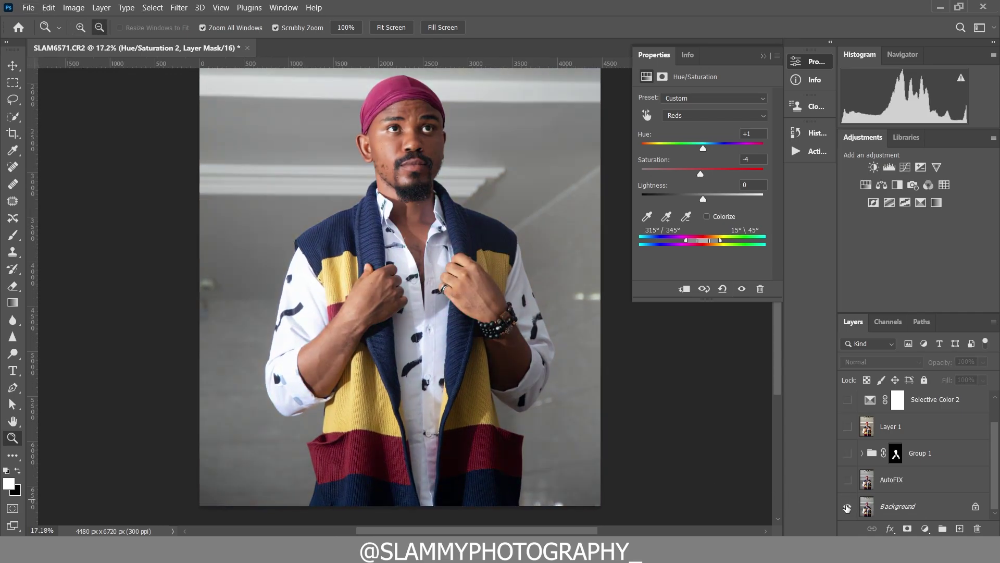
alt+click(847, 507)
alt+click(847, 508)
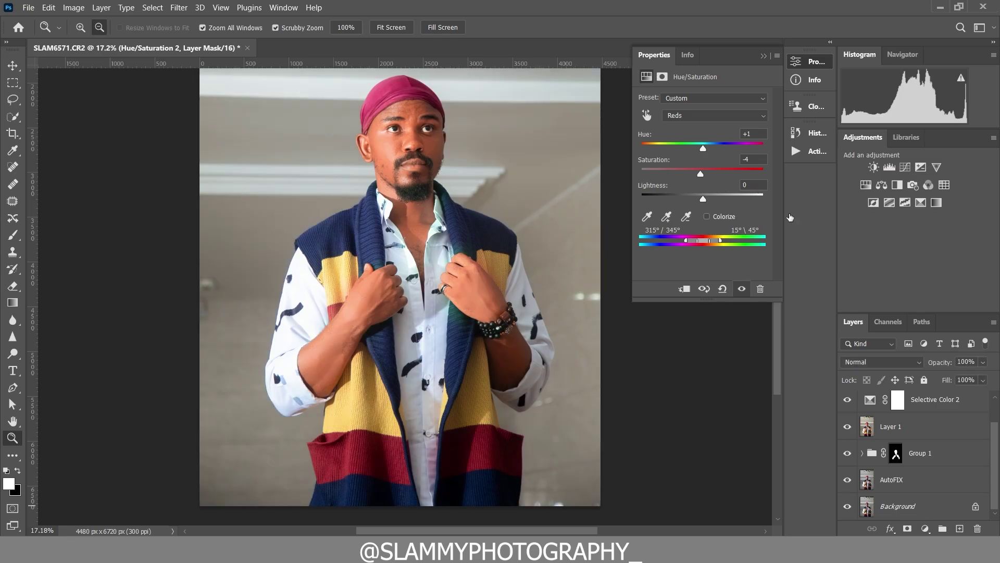
click(802, 139)
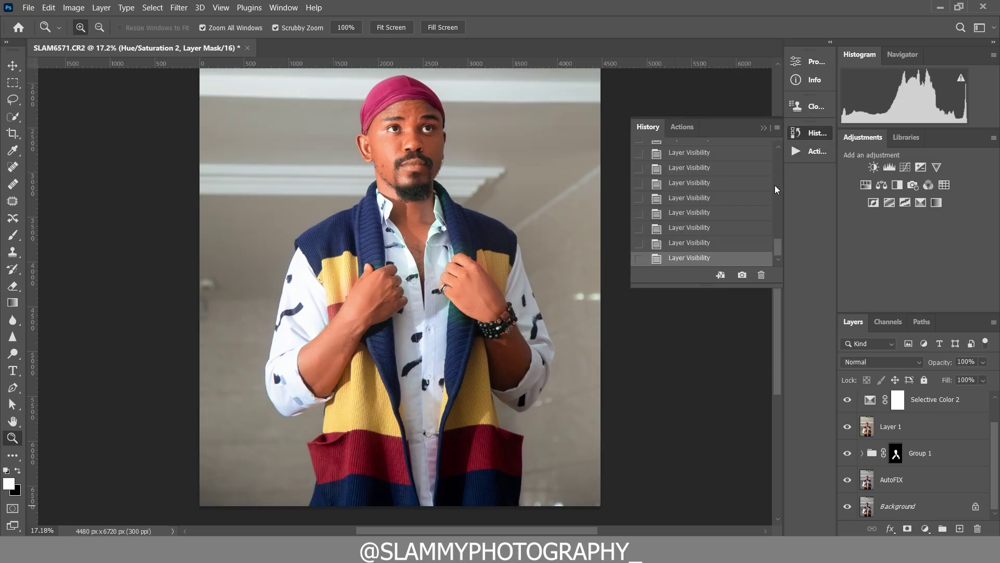
scroll(776, 254, up, 10)
Revert to the SLAM6571.CR2 snapshot, fit on screen, and run the autoFix FS action
click(728, 152)
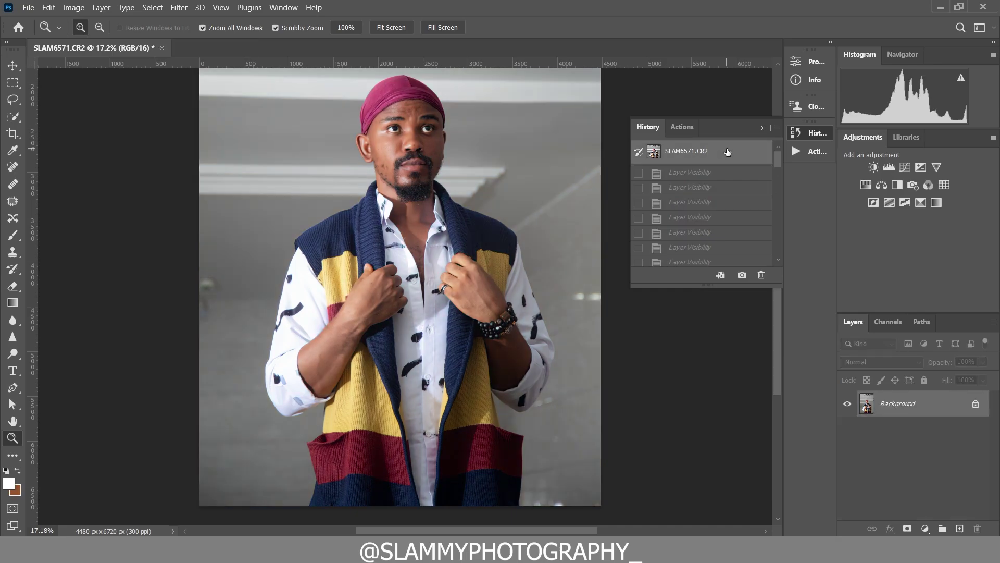
drag(436, 100, 487, 227)
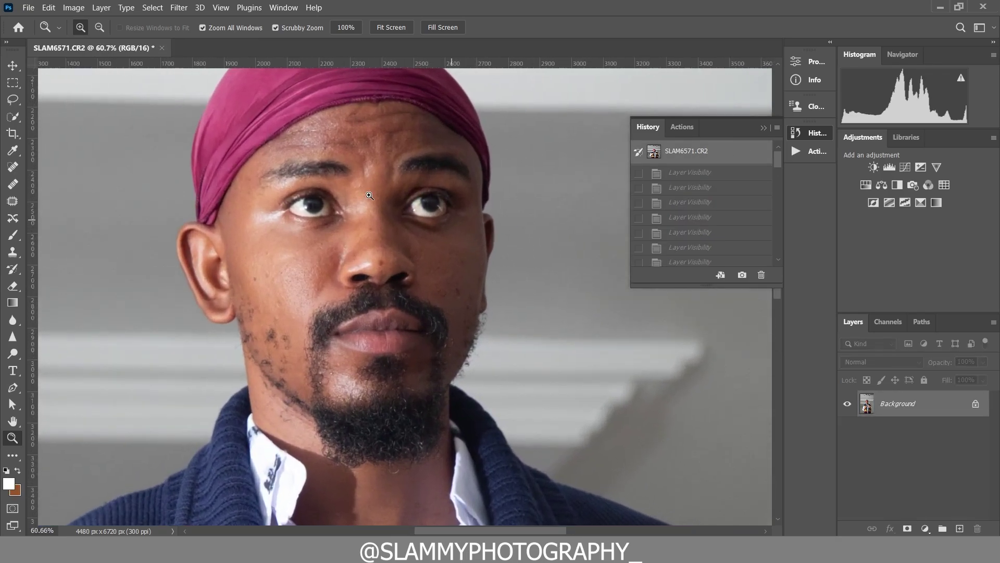
click(219, 8)
click(247, 122)
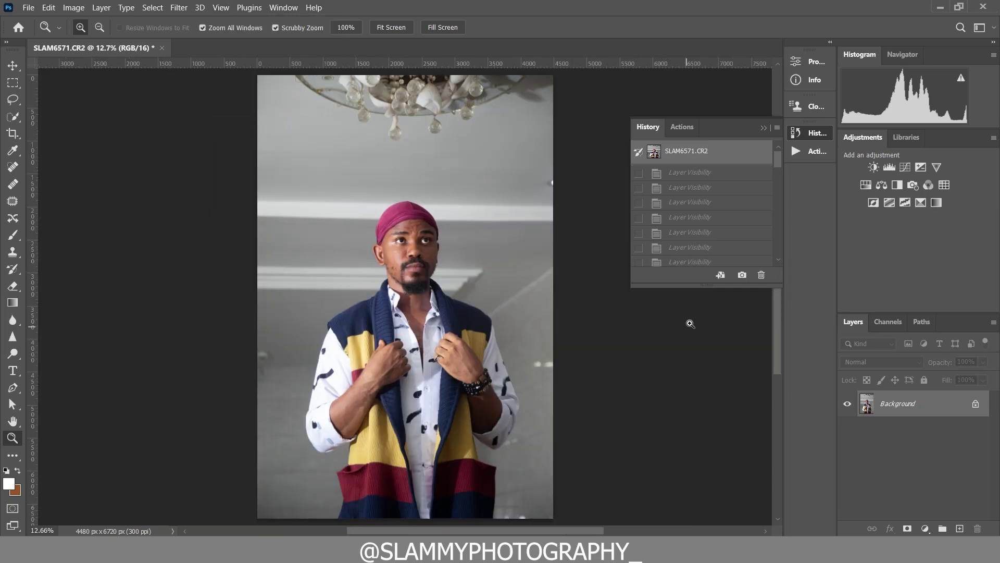
click(803, 152)
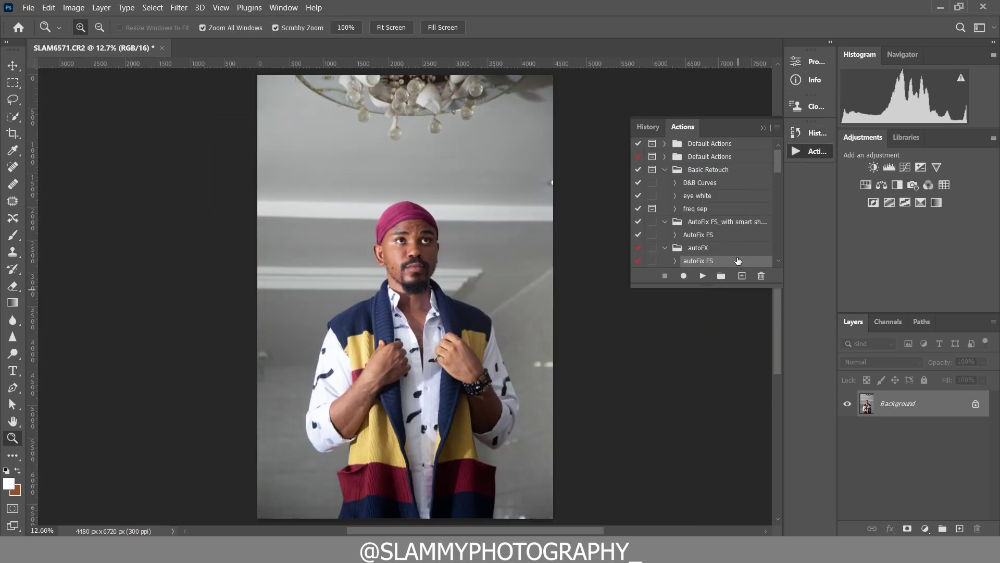
click(702, 276)
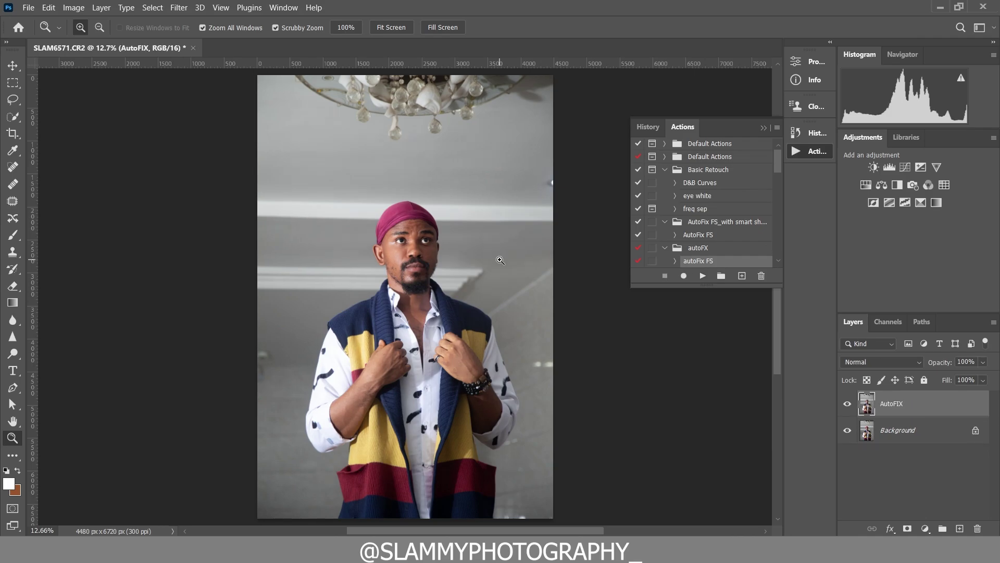
Zoom in on the face and compare the AutoFIX layer on and off
drag(406, 248, 465, 320)
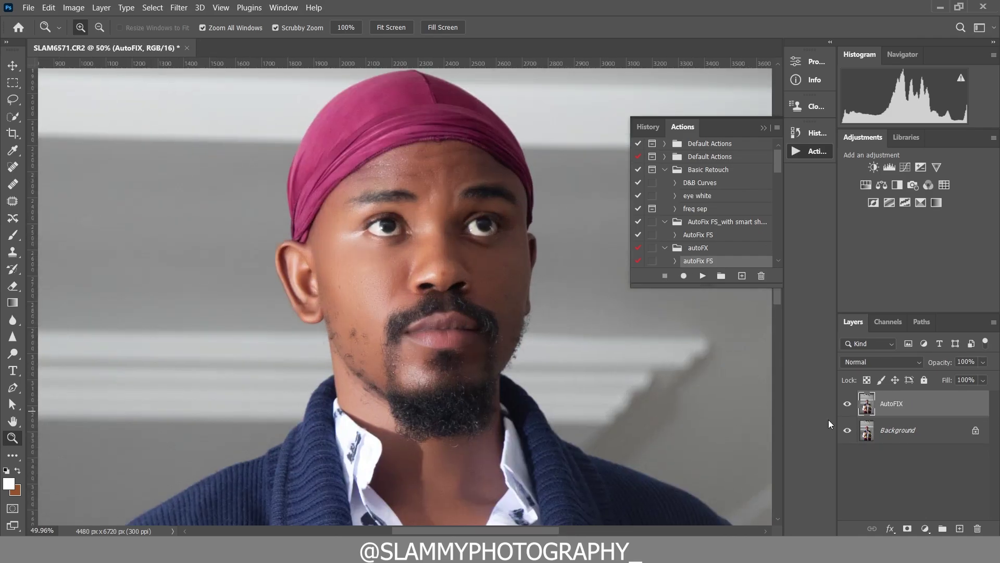
click(848, 404)
click(848, 404)
drag(522, 228, 534, 255)
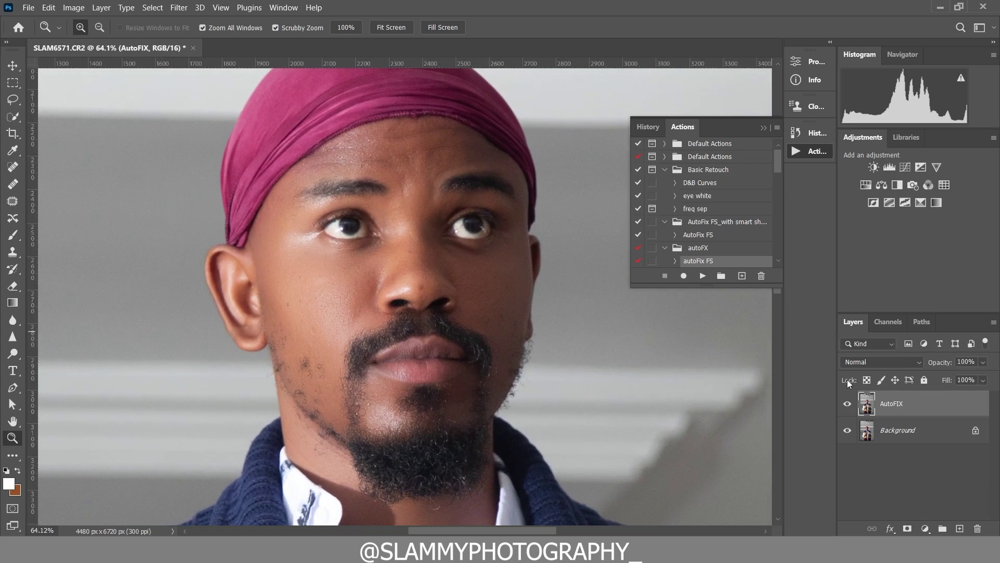
click(848, 405)
click(848, 406)
click(221, 9)
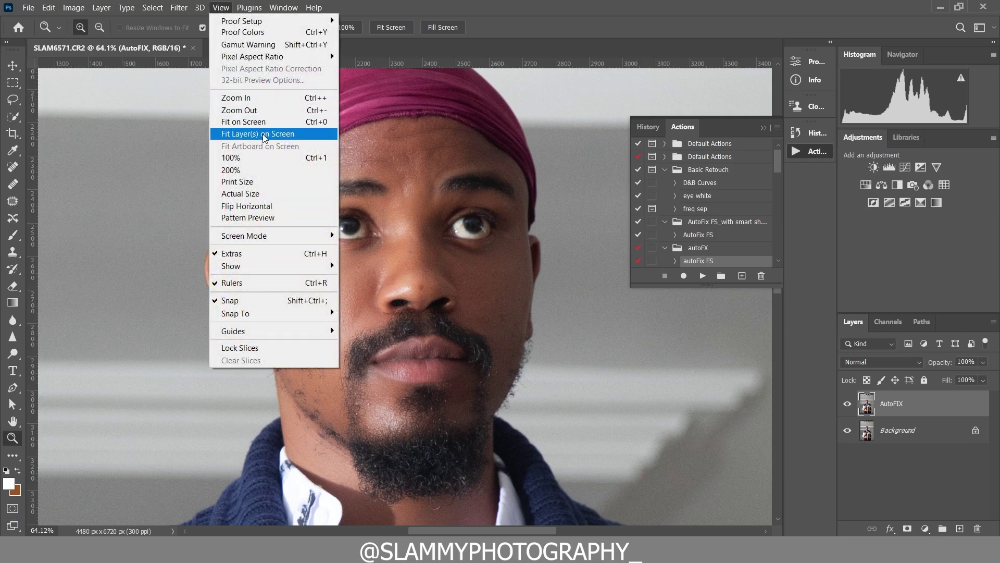
click(275, 124)
Compare AutoFIX on the chest, hands and bandana, then fit the photo on screen
drag(442, 405, 542, 430)
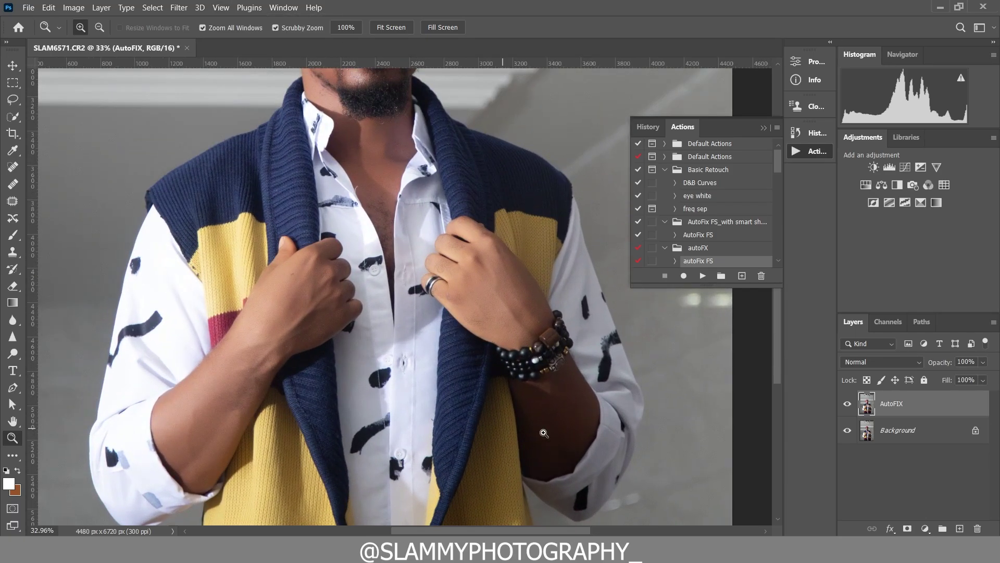
click(847, 406)
click(847, 406)
key(ctrl+plus)
click(847, 405)
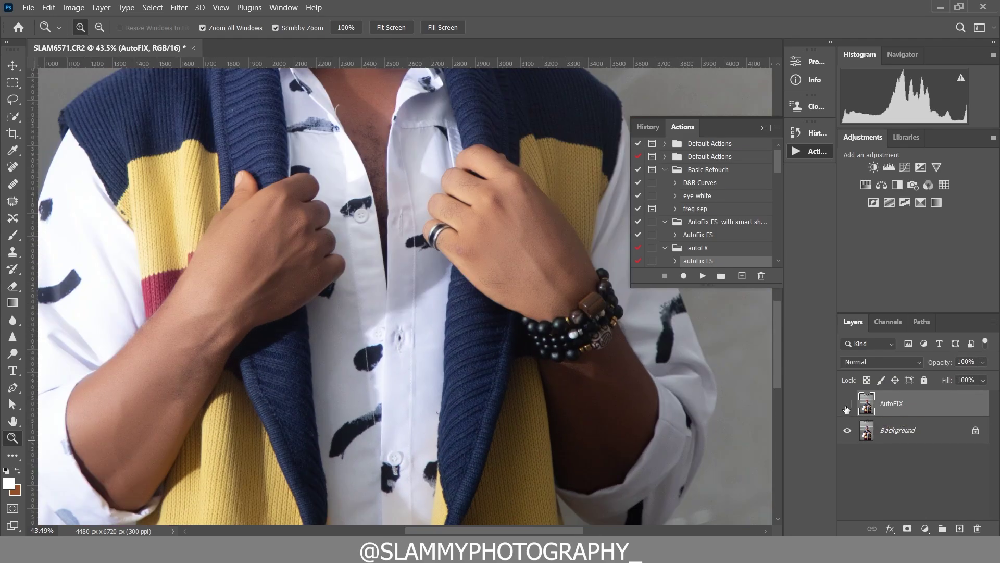
click(847, 405)
drag(461, 156, 511, 393)
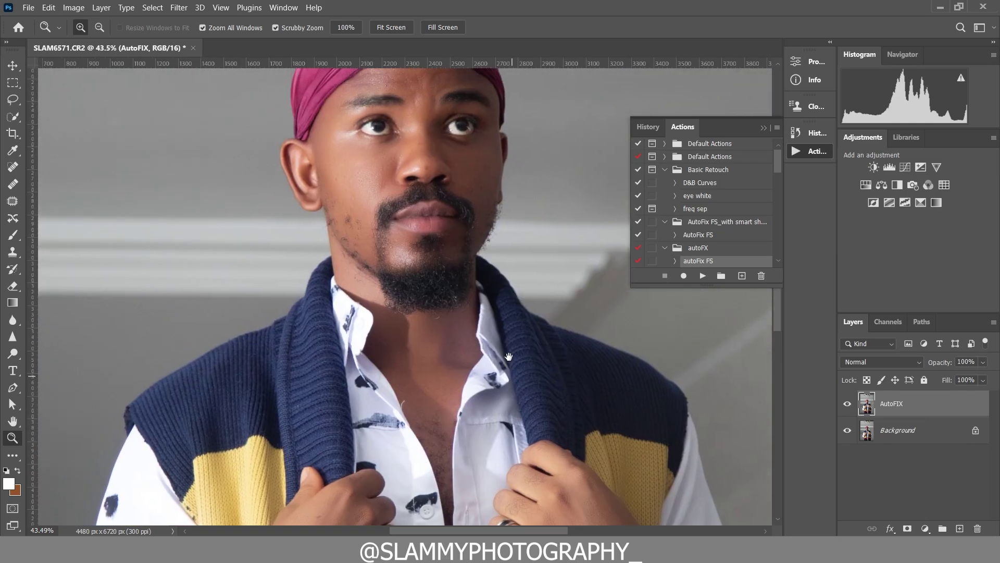
drag(509, 357, 515, 514)
click(847, 405)
click(847, 405)
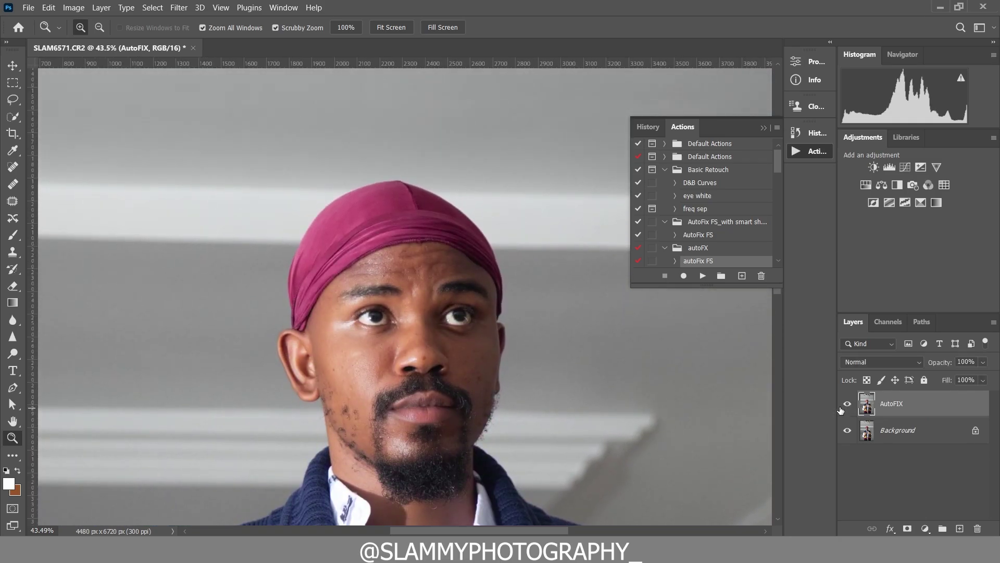
click(218, 11)
click(258, 125)
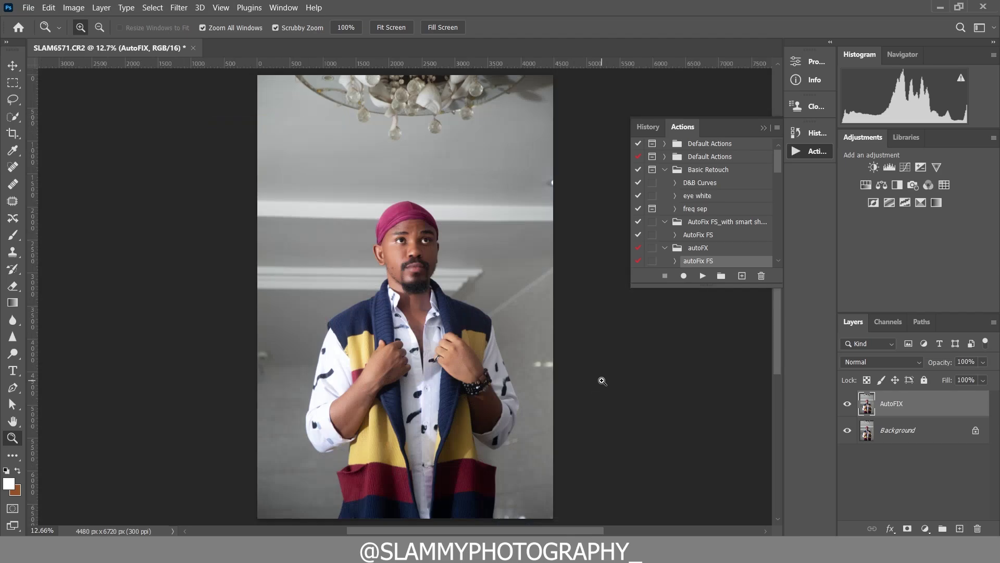
Add a Channel Mixer layer with Green output set to Green 0% and Blue 100%
click(926, 528)
click(930, 443)
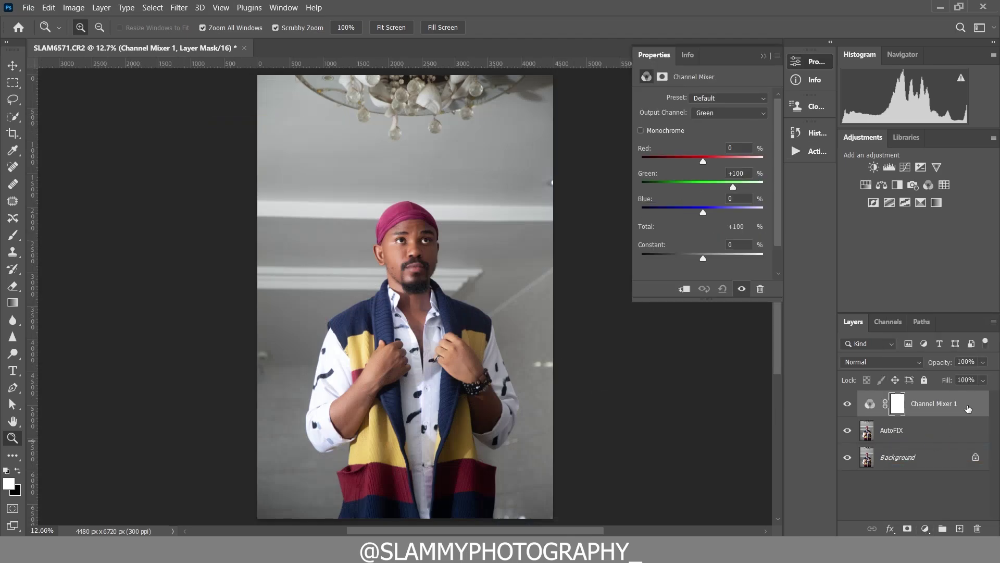
click(721, 114)
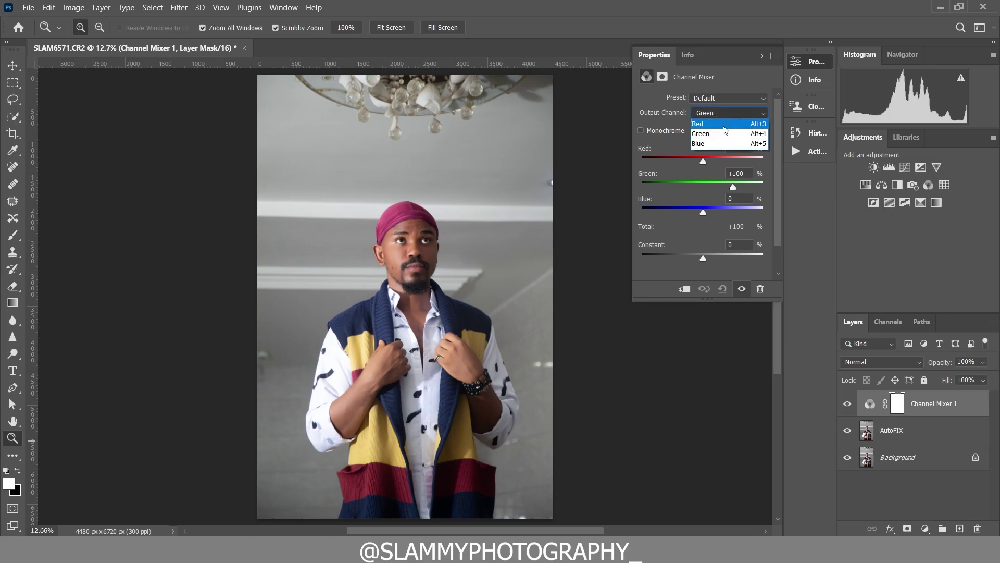
click(735, 136)
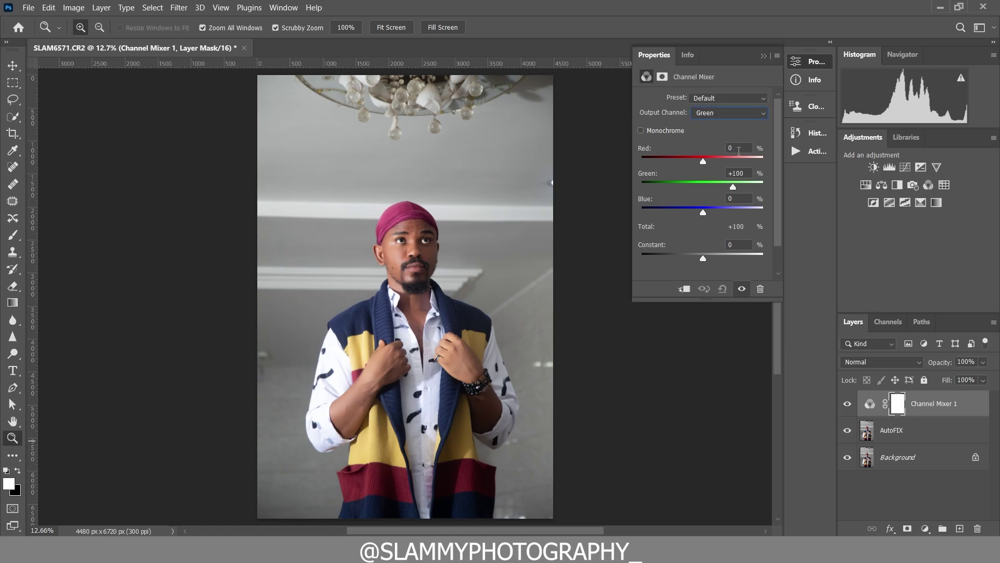
click(749, 175)
text(0)
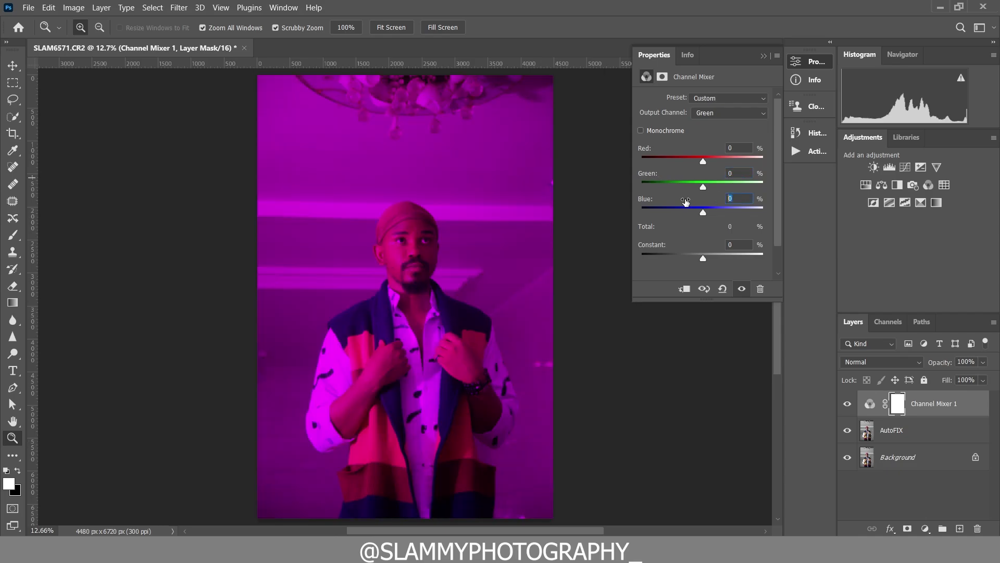
text(100)
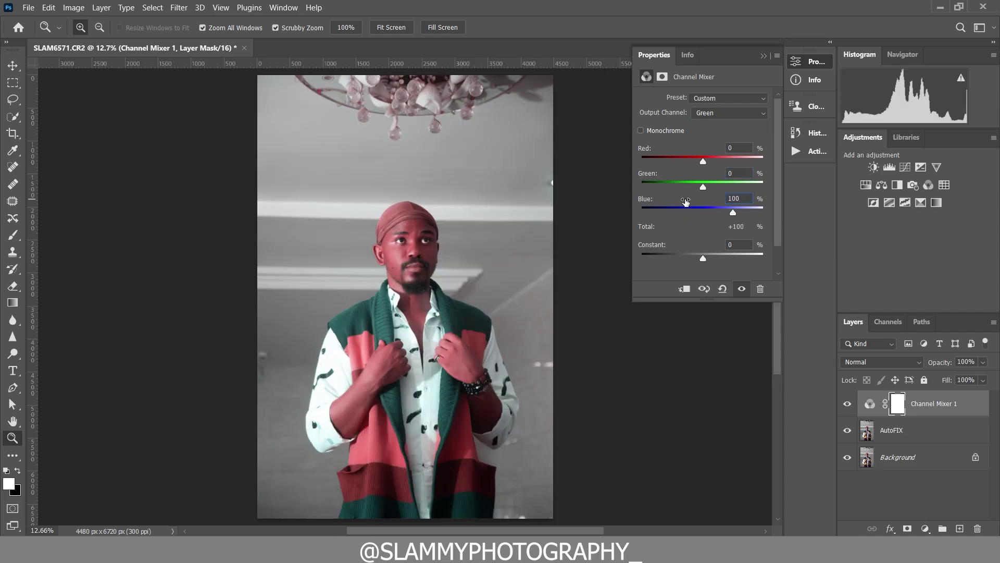
click(761, 57)
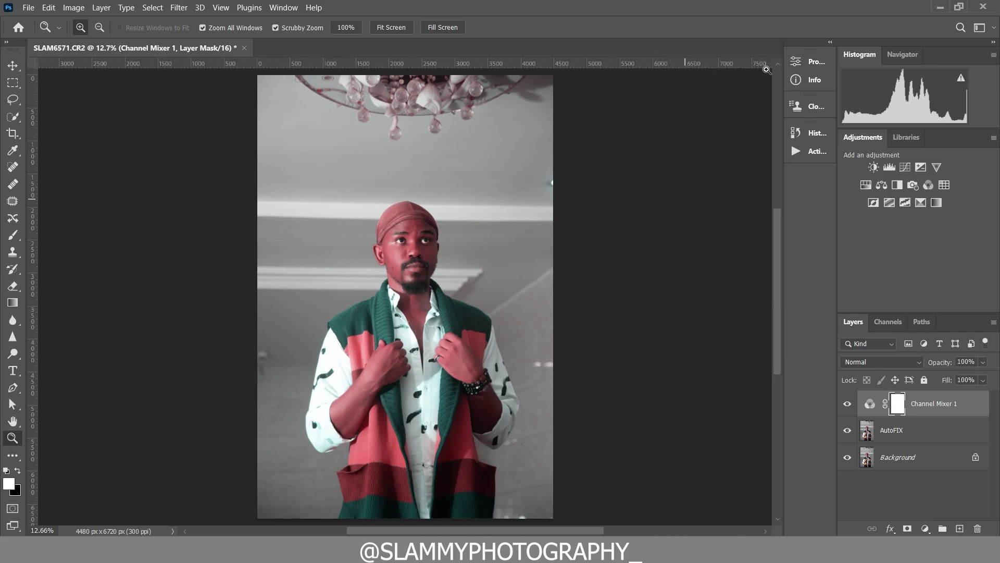
click(926, 528)
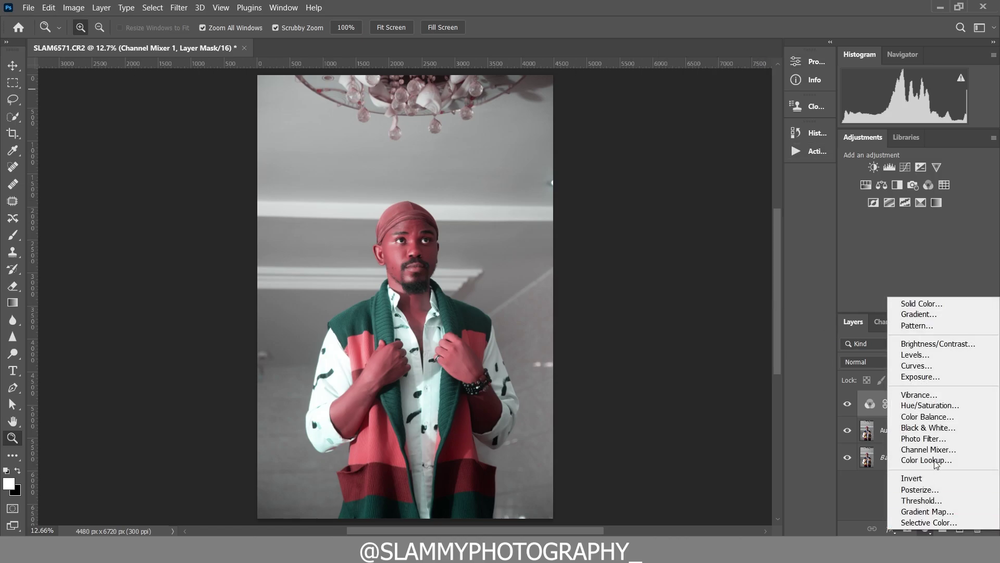
Add Hue/Saturation targeting Reds at Hue +23, Saturation +30, and compare before and after
click(928, 407)
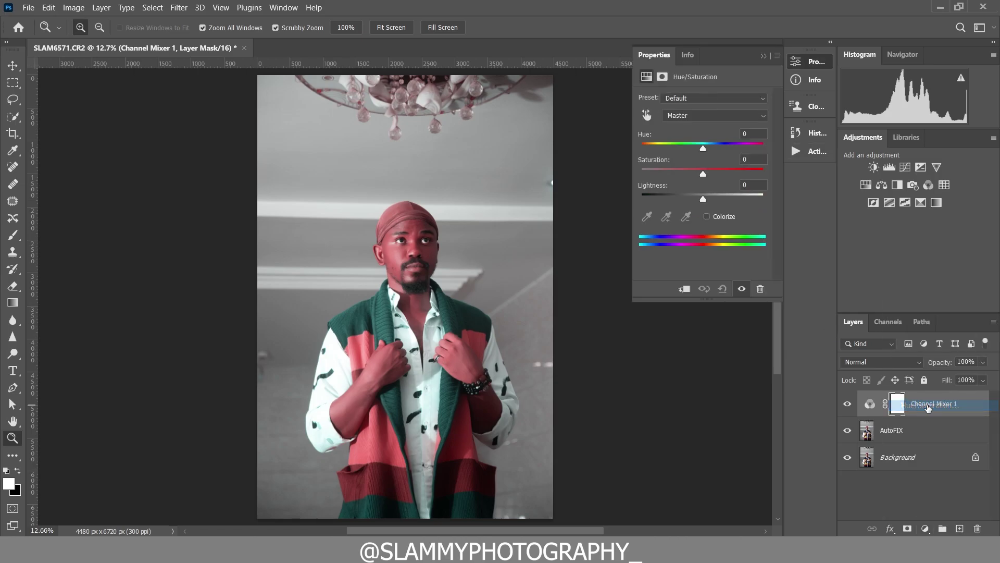
click(646, 115)
click(400, 263)
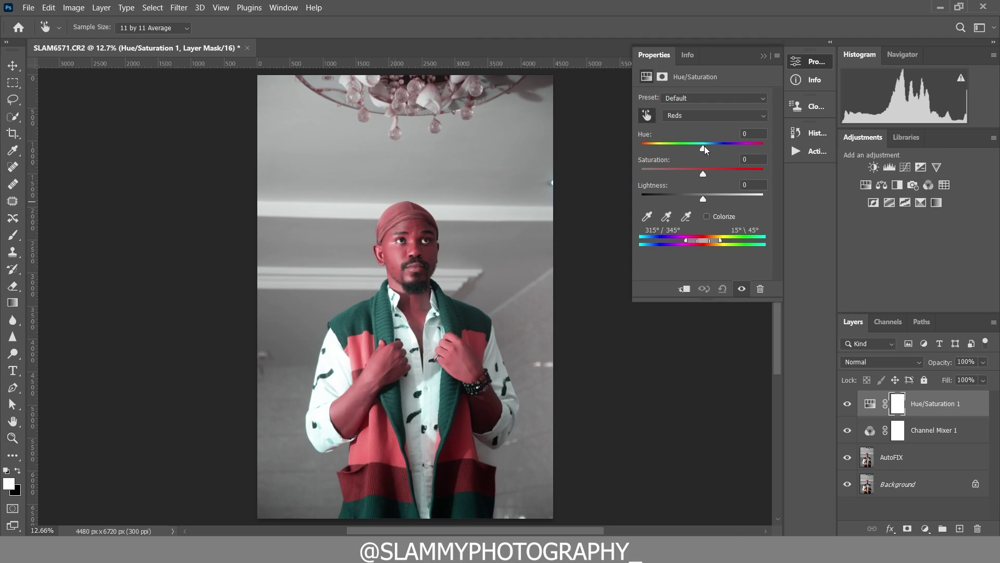
drag(705, 146, 718, 147)
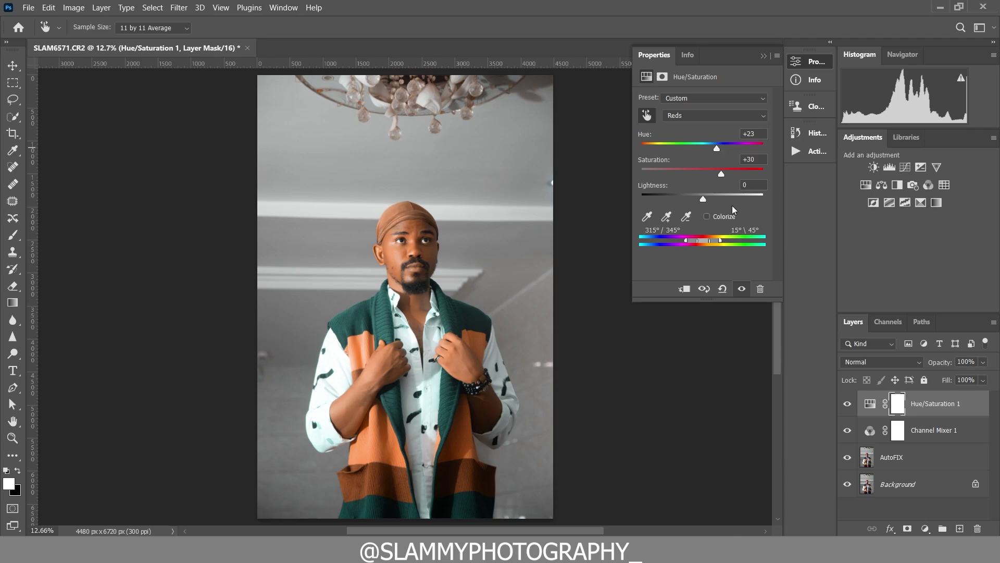
click(840, 405)
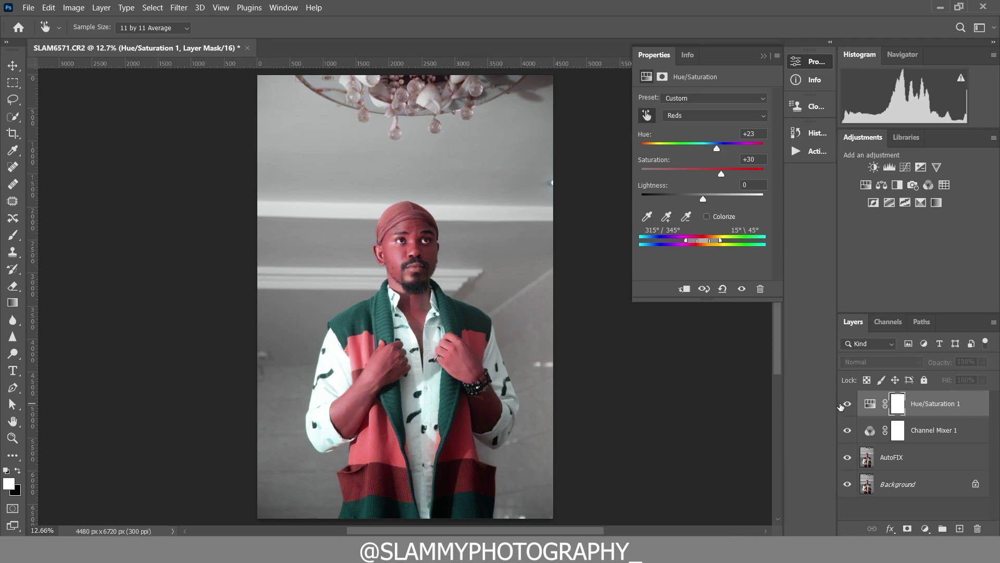
click(841, 405)
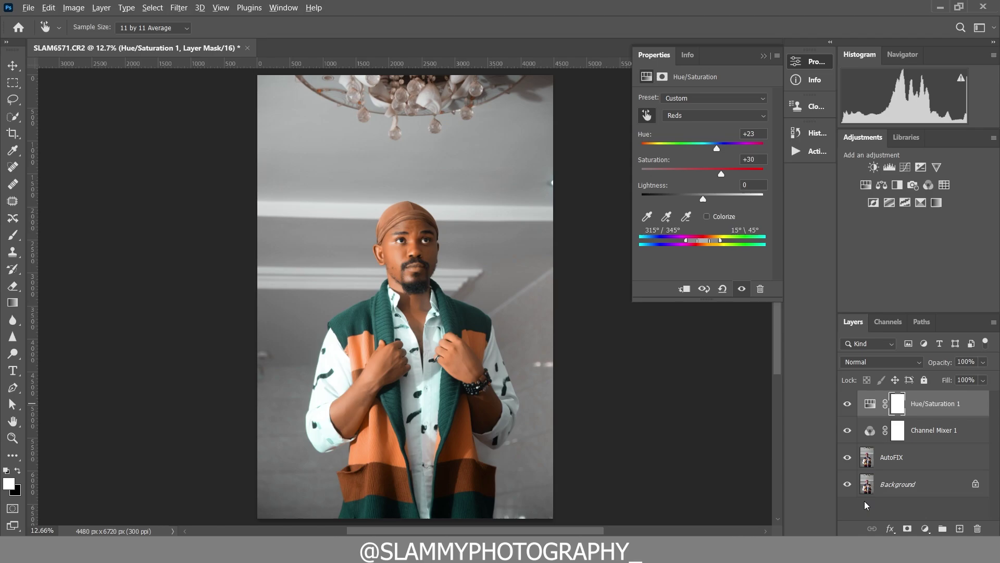
alt+click(848, 458)
alt+click(848, 458)
Add a Selective Color layer with Reds set to Cyan -36 and Magenta -7
click(925, 529)
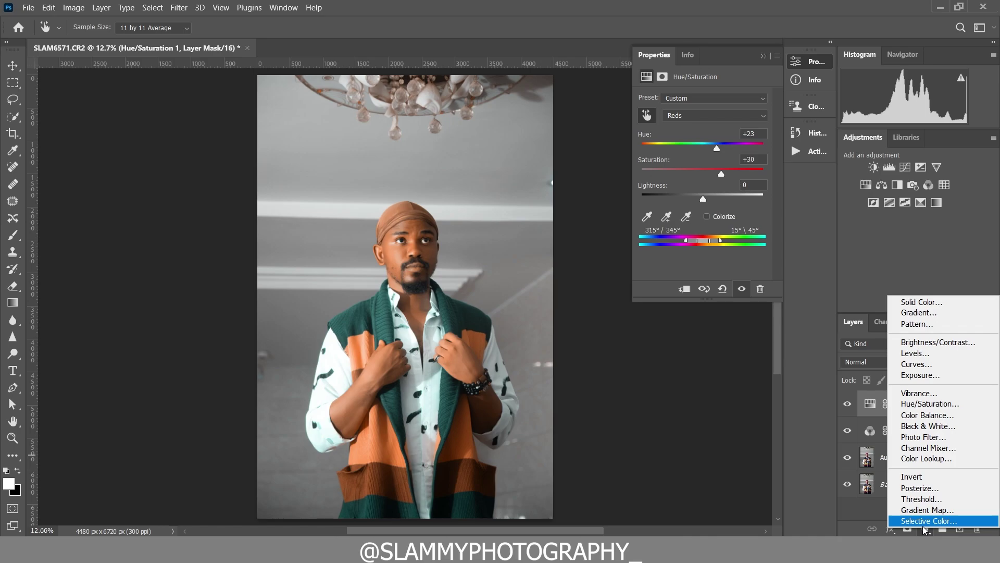
click(923, 522)
click(704, 115)
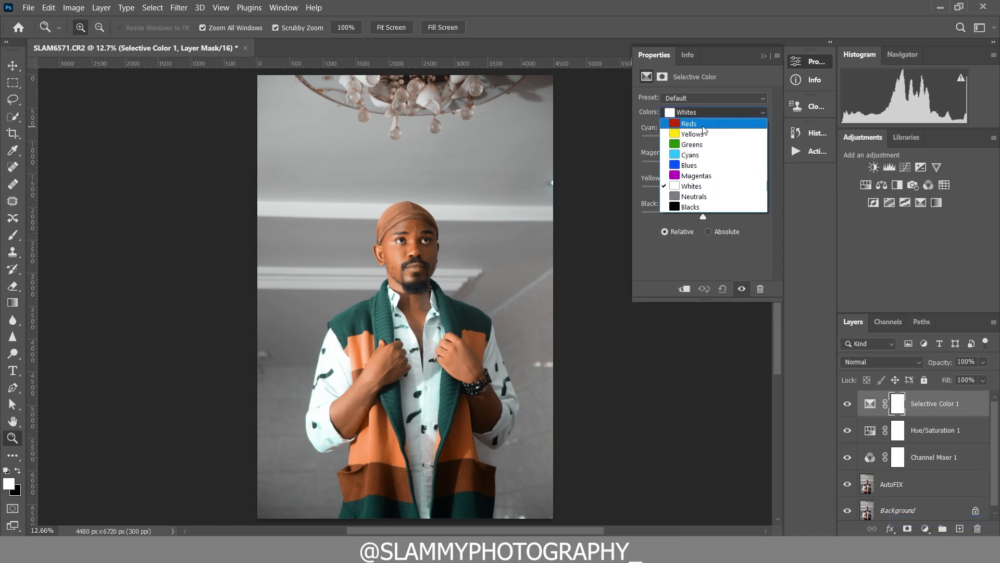
click(693, 124)
click(680, 140)
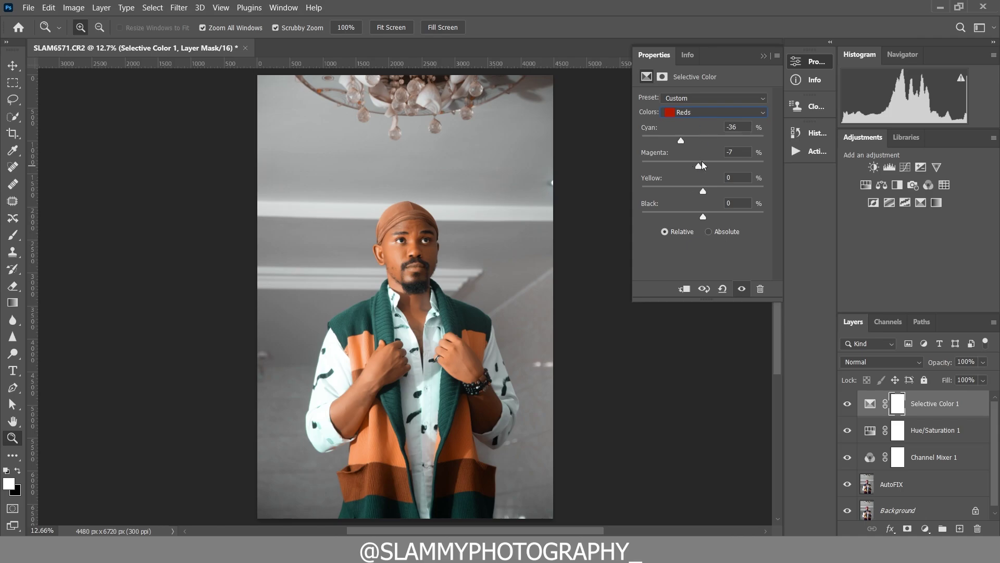
Set the Yellows range's Yellow to -19, checking the face up close
click(688, 111)
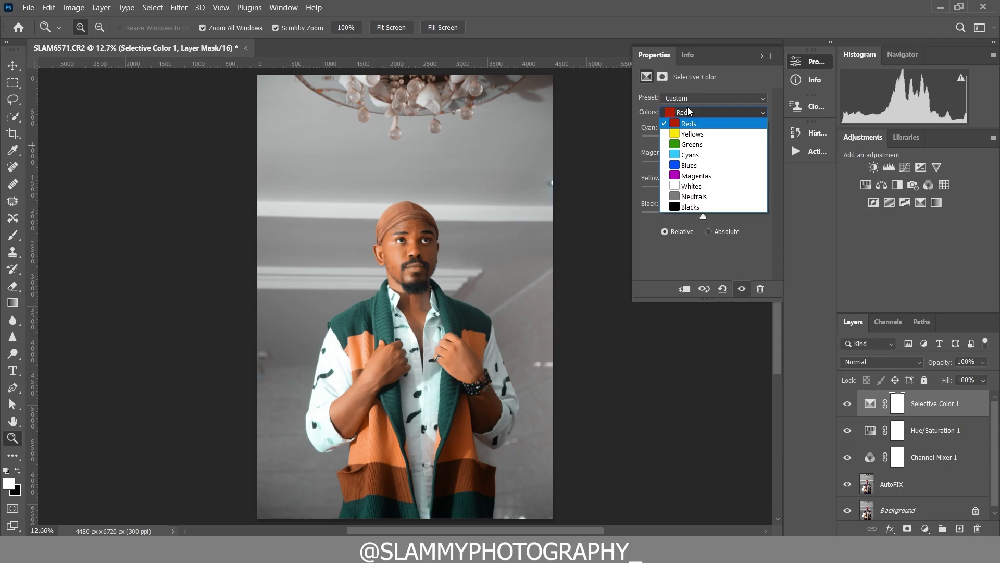
click(688, 123)
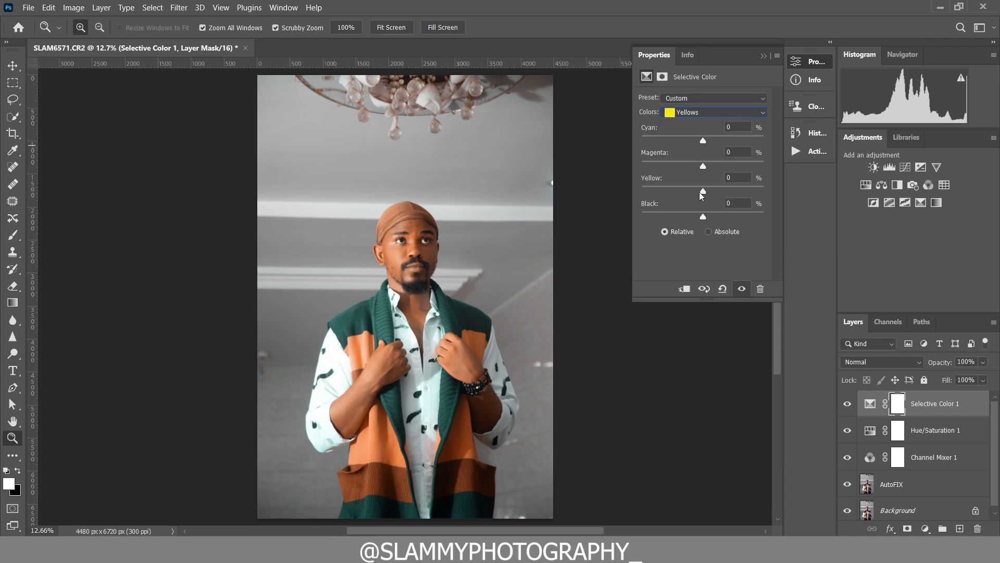
drag(701, 196, 692, 195)
drag(414, 256, 555, 261)
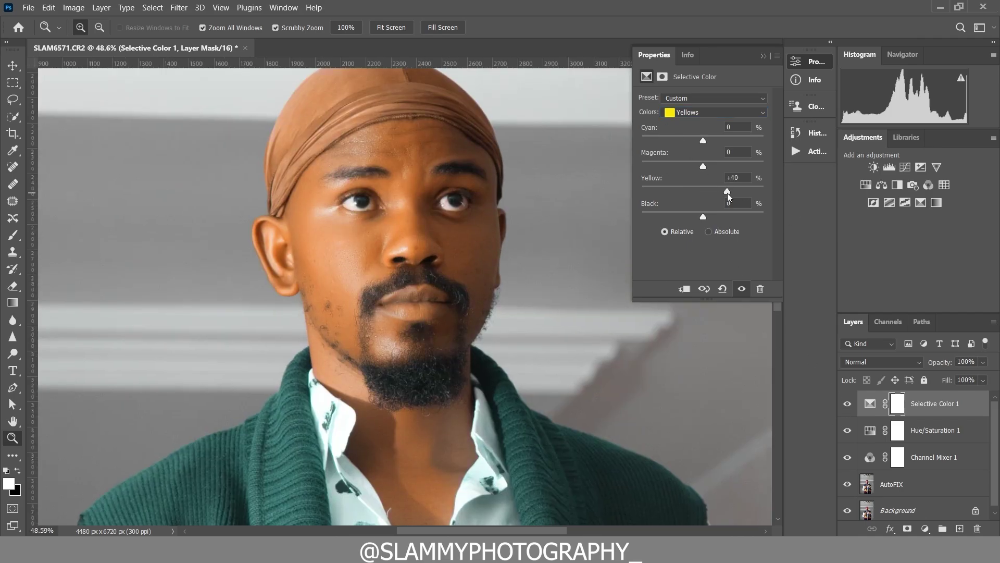
drag(701, 198, 692, 199)
scroll(458, 201, down, 5)
Put the three adjustment layers into Group 1 and give it an inverted black mask
shift+click(931, 458)
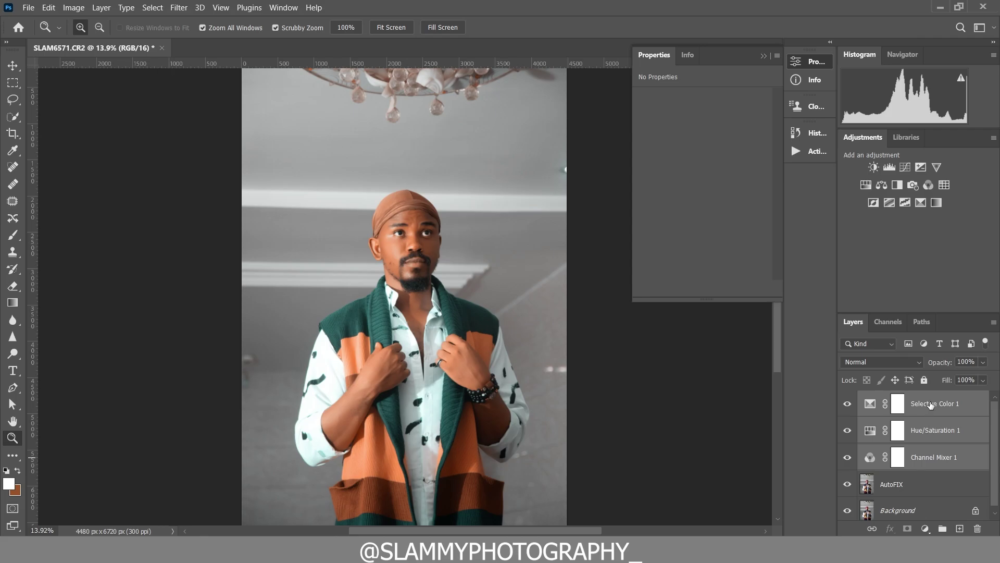
click(931, 404)
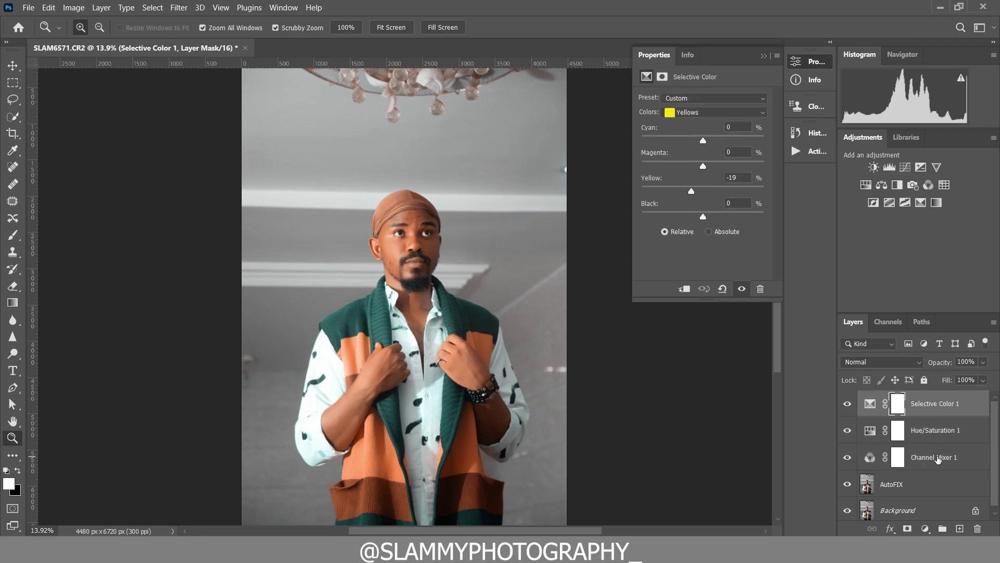
shift+click(938, 459)
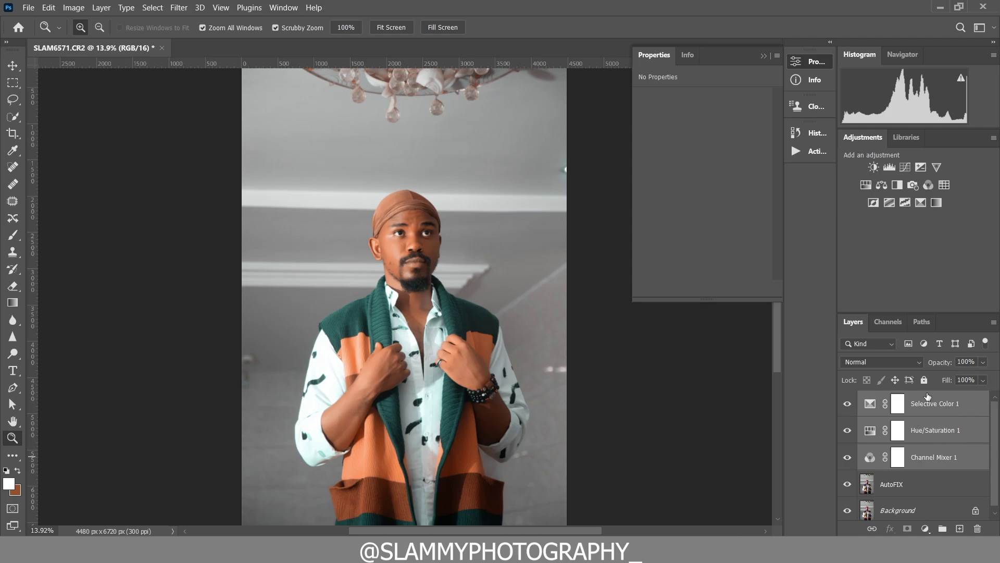
drag(942, 432, 944, 530)
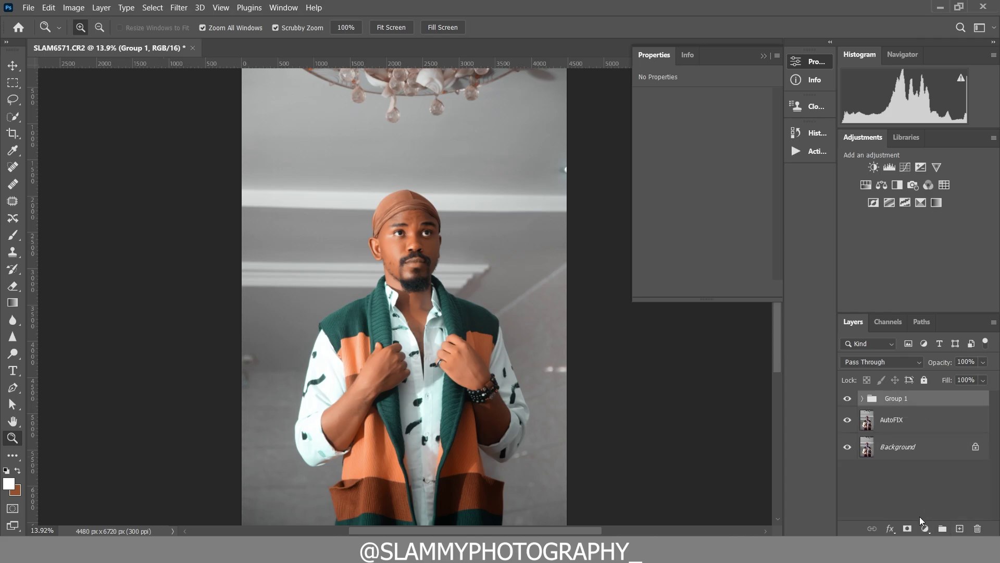
click(907, 529)
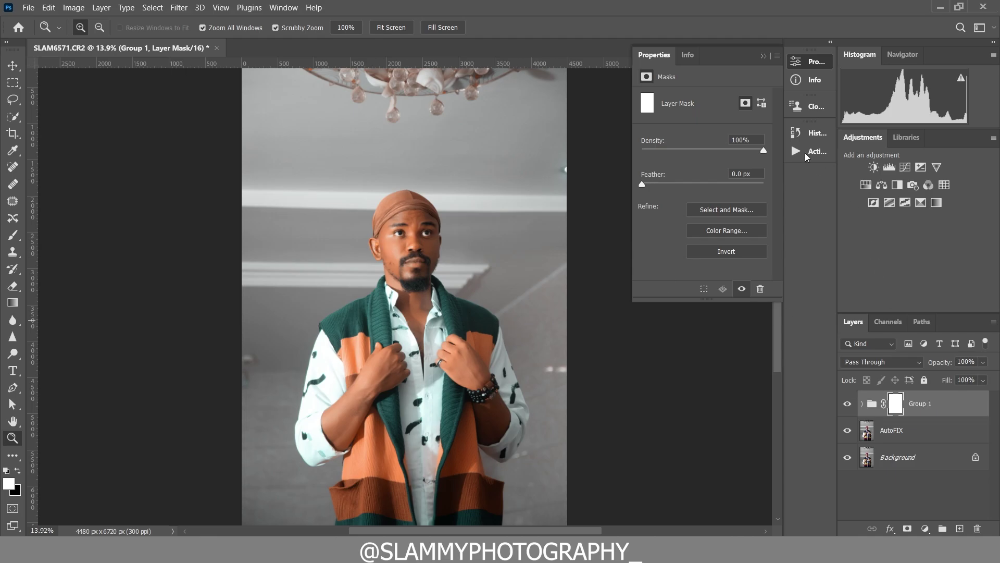
click(716, 252)
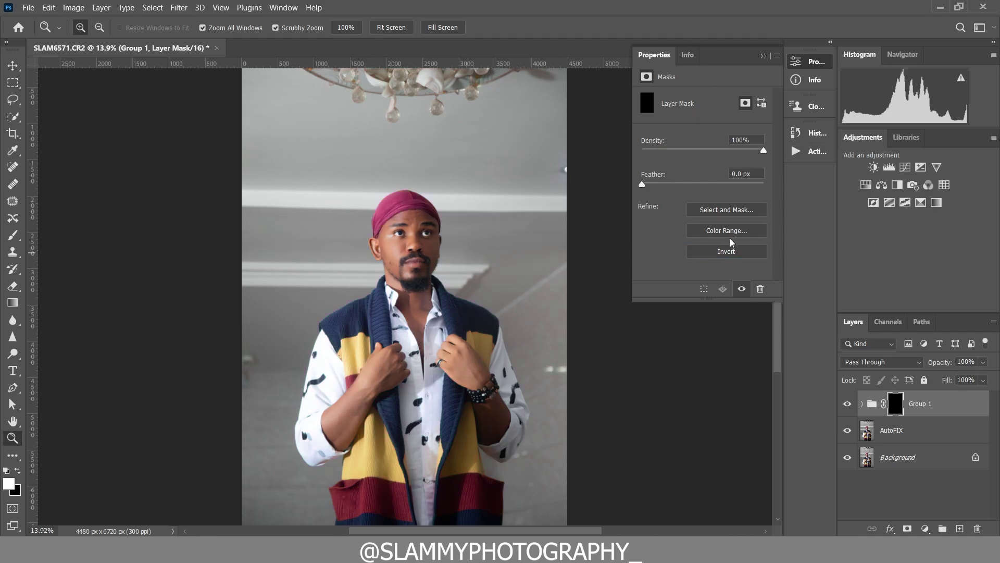
Preview the grade by inverting the mask twice, leaving it black, and select the Brush
click(813, 63)
click(813, 62)
click(722, 252)
click(721, 252)
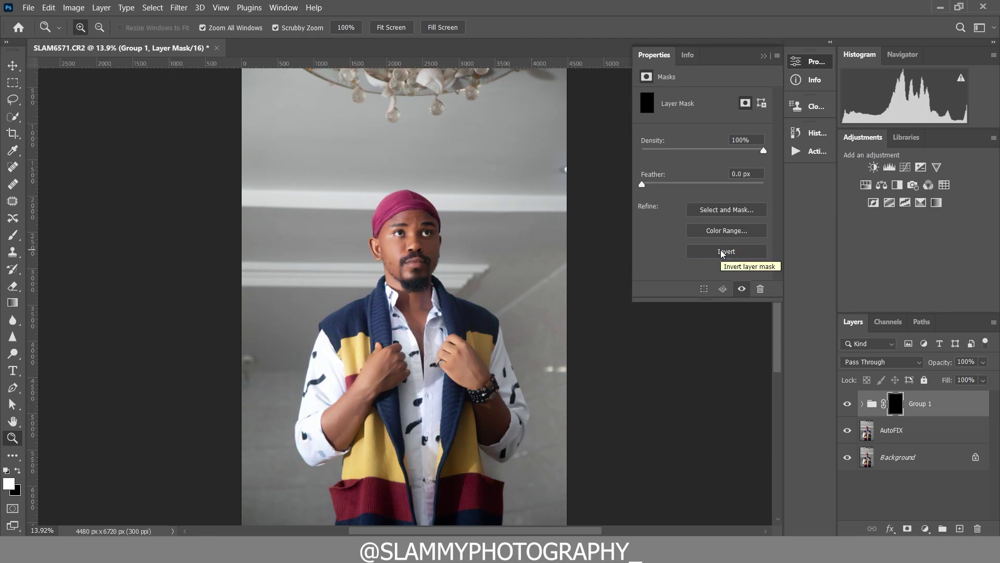
click(12, 235)
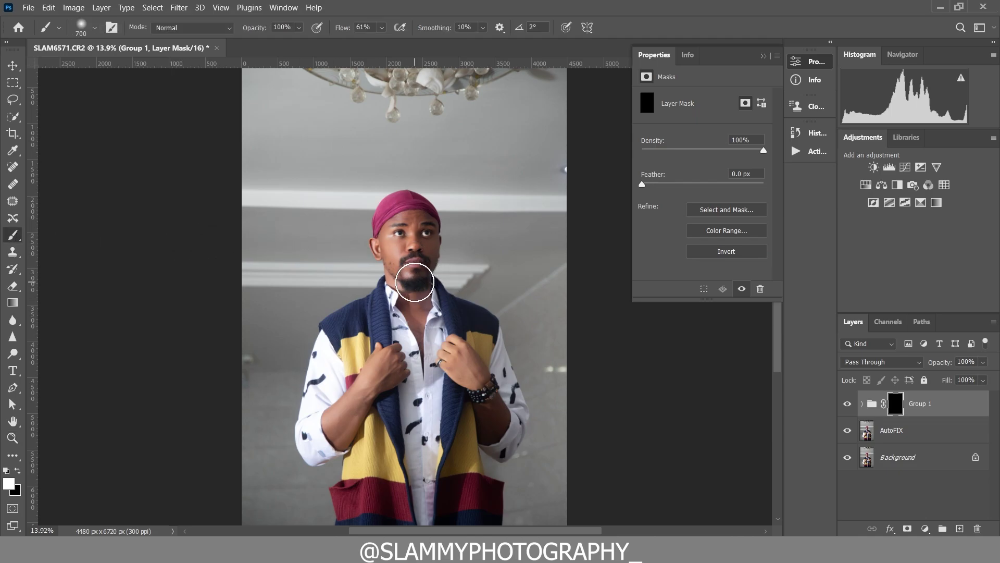
Paint white on the mask over the face, neck, hands and forearm at 400–500 px
key(bracketleft)
key(bracketleft)
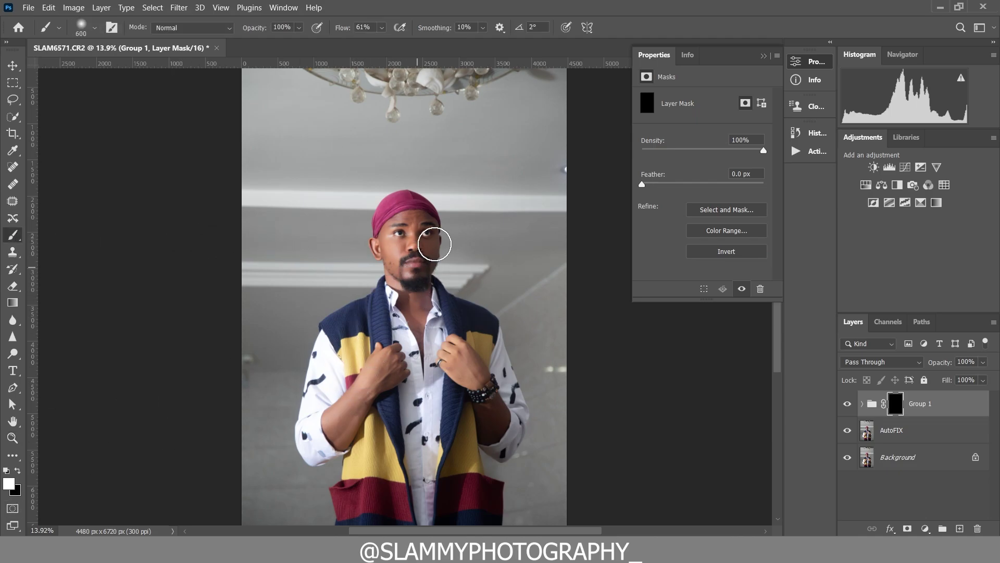
key(bracketleft)
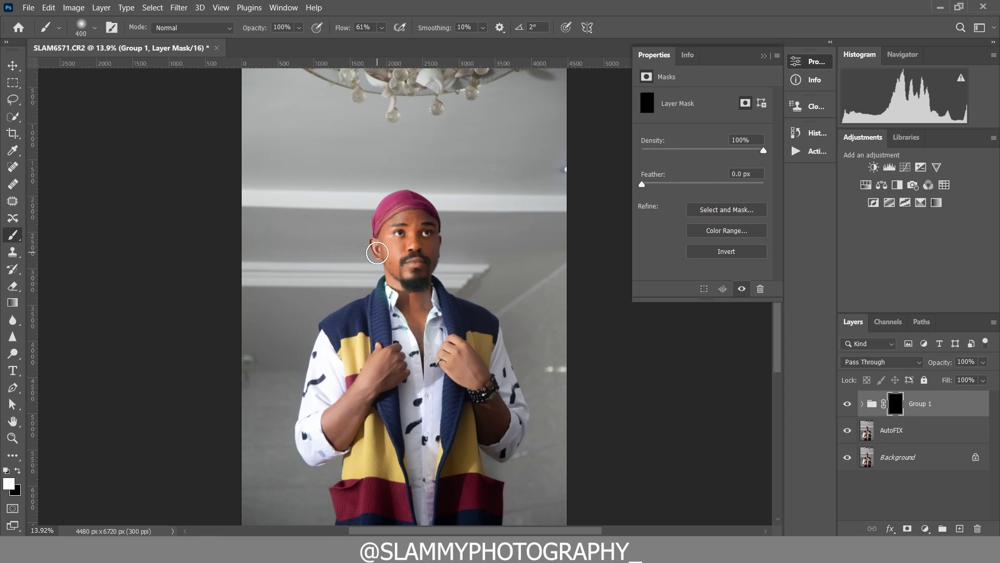
drag(414, 236, 420, 211)
key(bracketright)
mouse_move(393, 348)
mouse_down()
mouse_move(423, 274)
mouse_move(415, 313)
mouse_move(414, 268)
mouse_move(420, 333)
mouse_move(400, 303)
mouse_move(393, 252)
mouse_move(415, 273)
mouse_move(411, 310)
mouse_move(417, 226)
mouse_move(394, 225)
mouse_move(383, 243)
mouse_move(416, 238)
mouse_move(429, 316)
mouse_move(430, 256)
mouse_move(418, 339)
mouse_move(391, 383)
mouse_move(364, 395)
mouse_move(379, 369)
mouse_move(334, 421)
mouse_up()
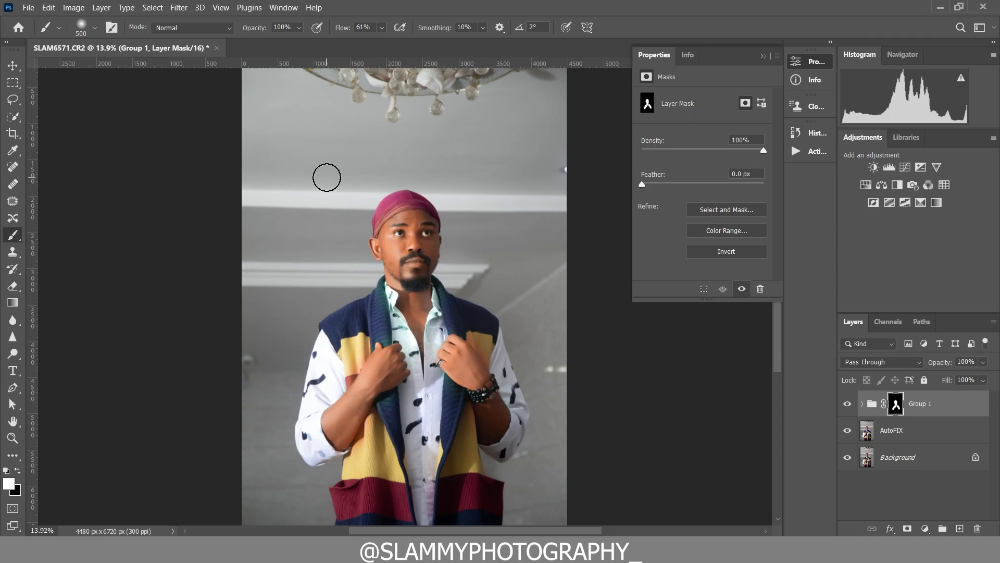
key(bracketleft)
key(bracketleft)
key(bracketleft)
Clean up mask edges alternating black and white, then compare Group 1 on and off
key(x)
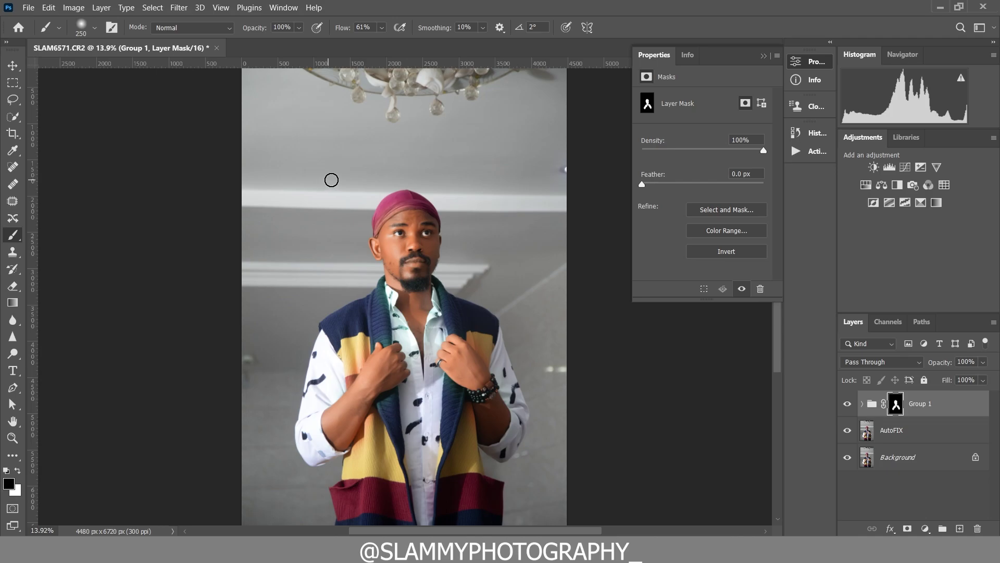
click(6, 43)
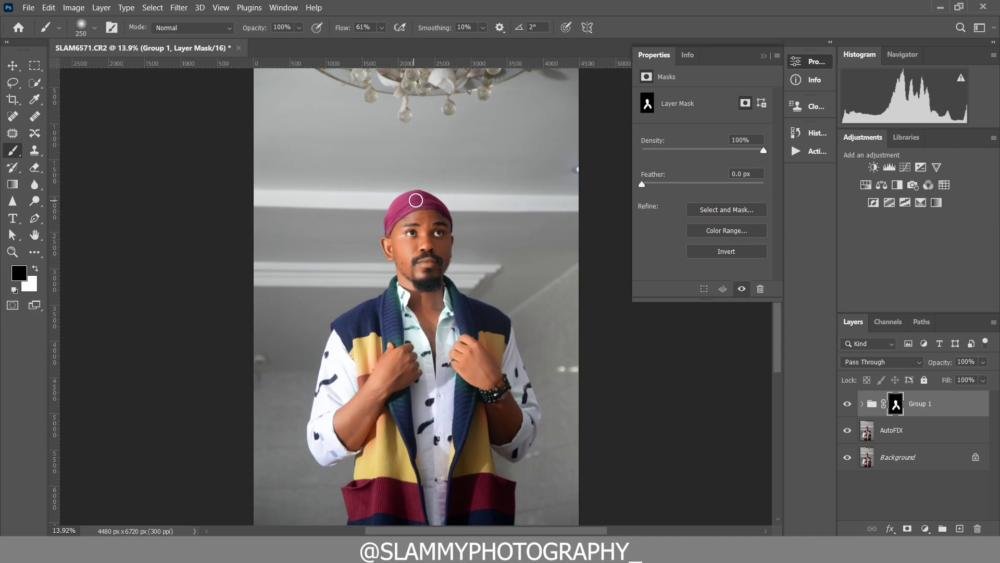
key(x)
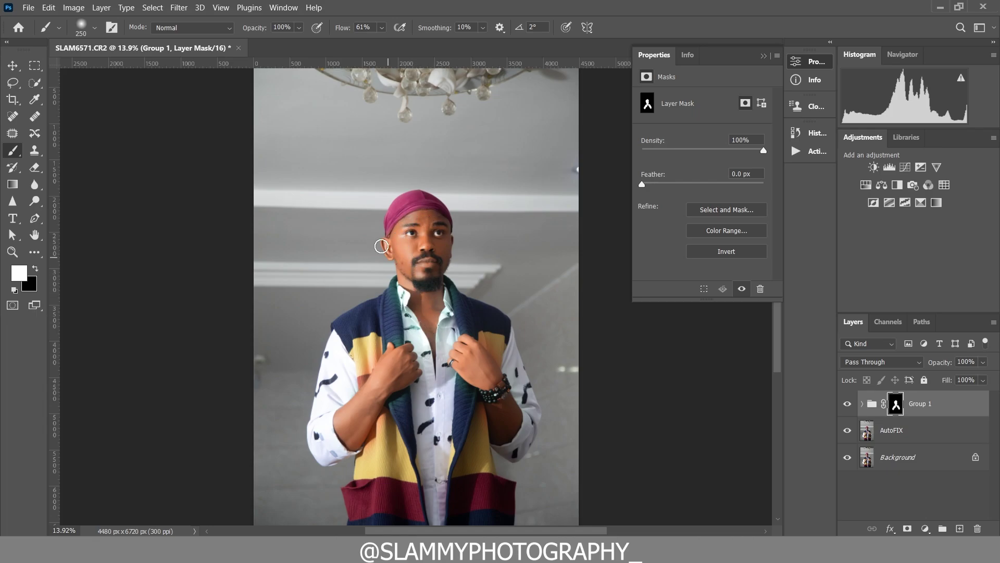
key(x)
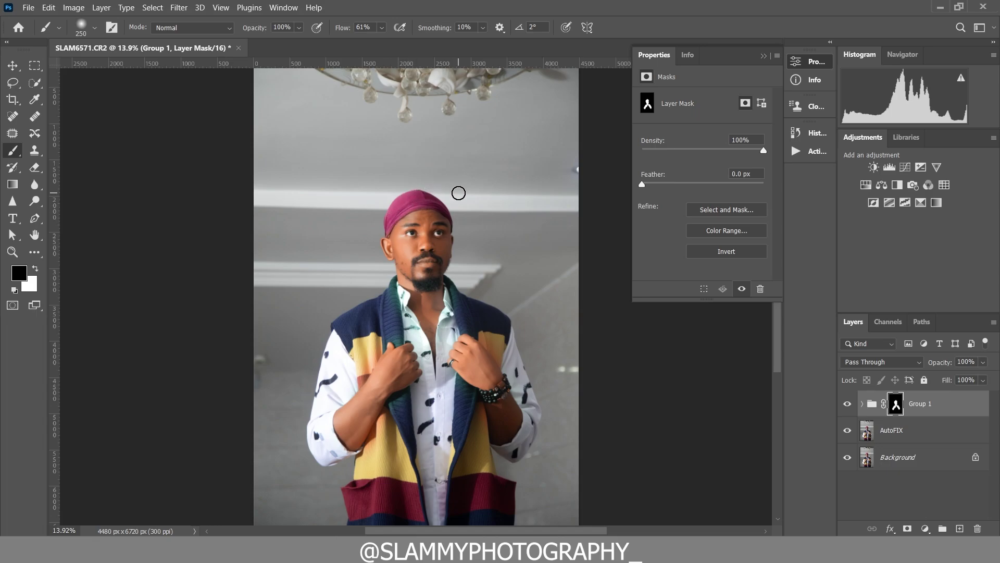
key(x)
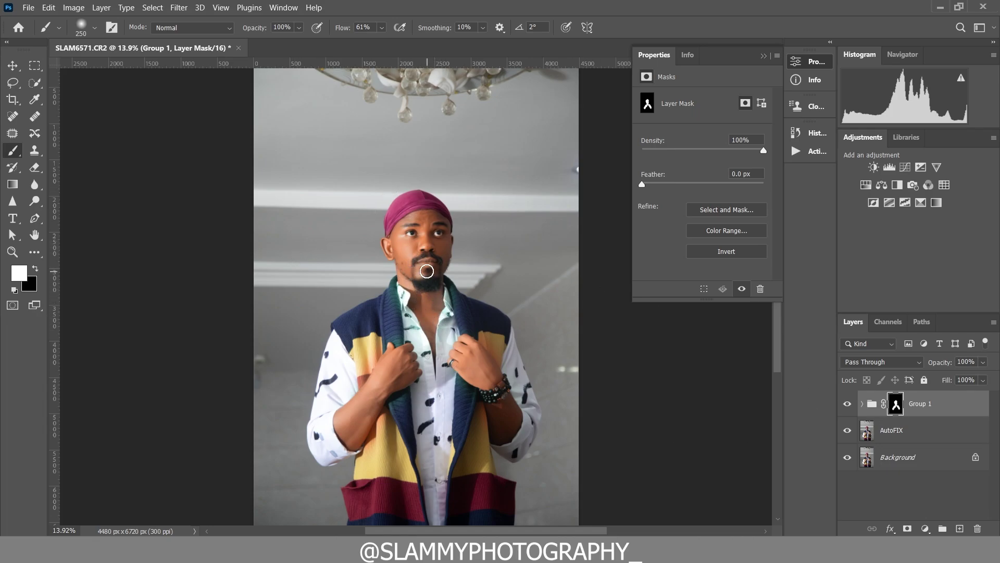
click(847, 404)
click(847, 403)
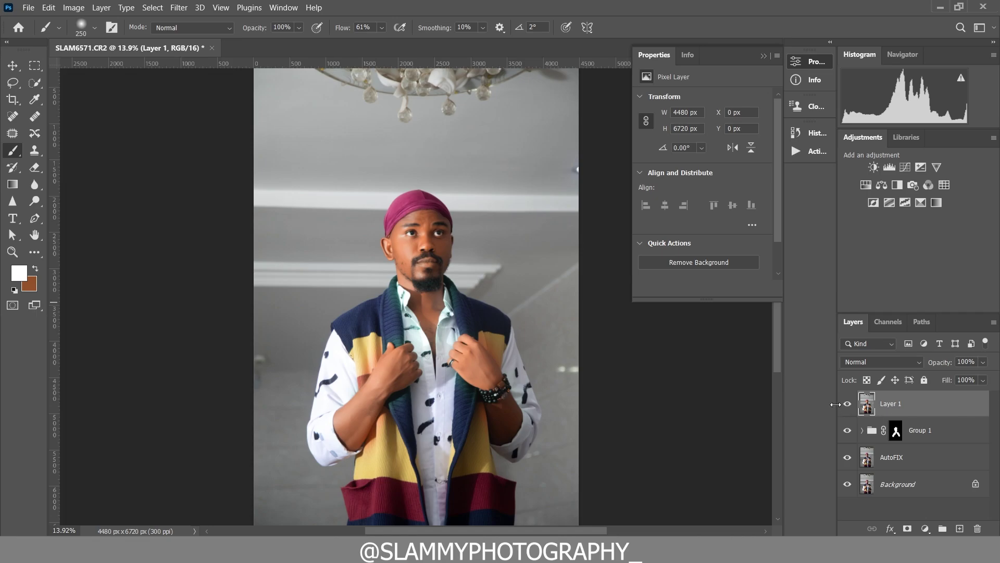
Open Layer 1 in the Camera Raw Filter
click(179, 7)
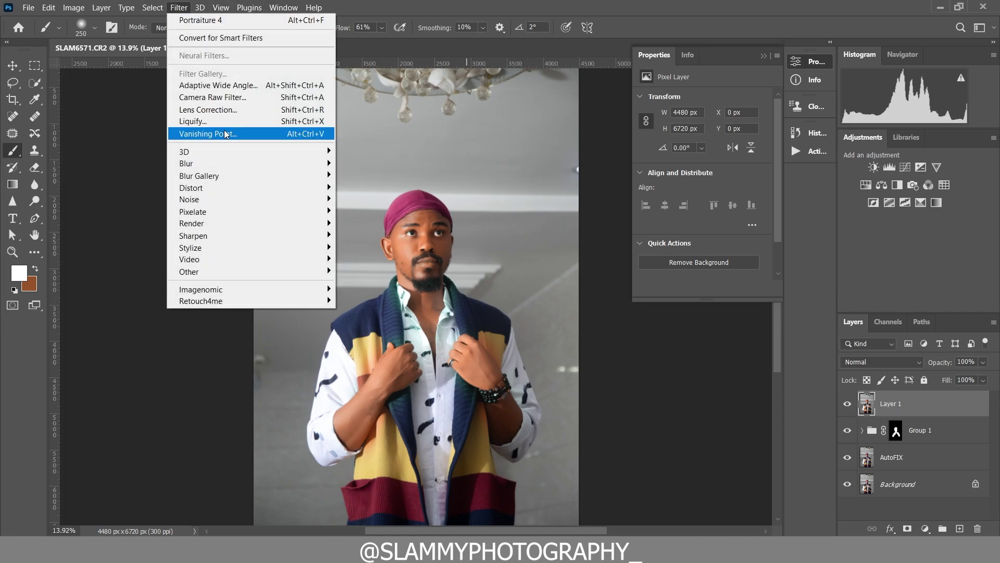
click(240, 101)
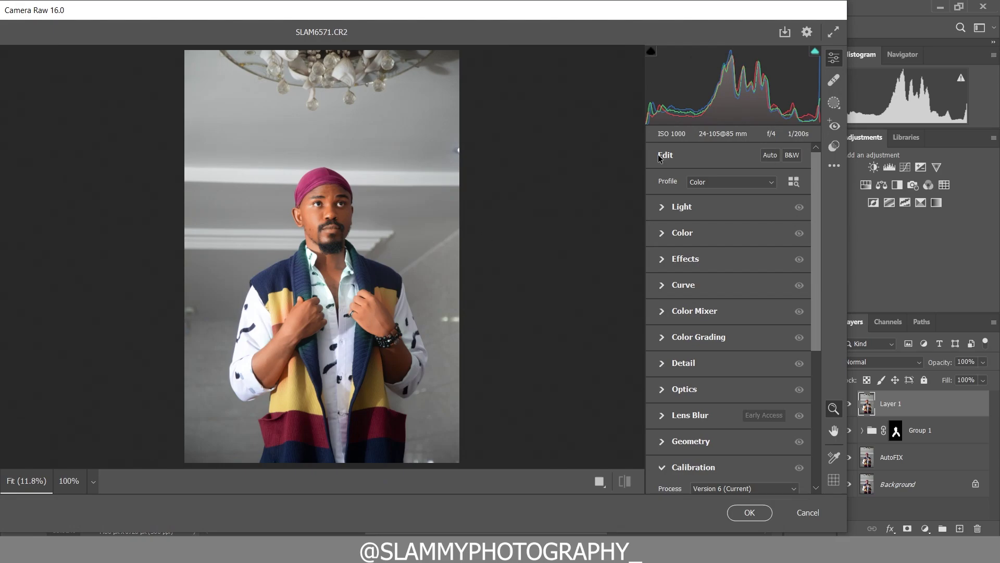
Apply Auto, then set Exposure +0.27, Contrast +15, Highlights -54, Shadows +44
click(770, 156)
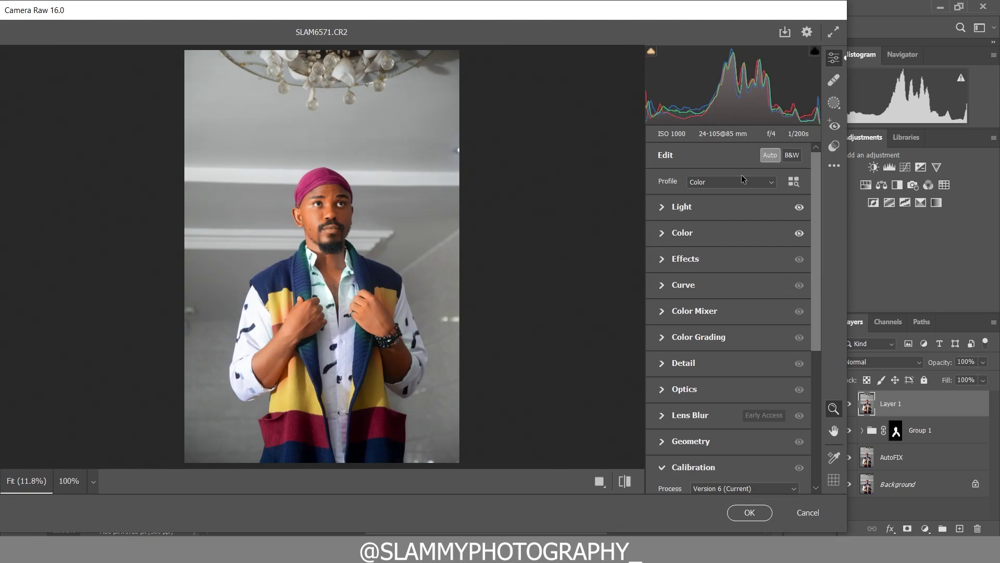
click(599, 483)
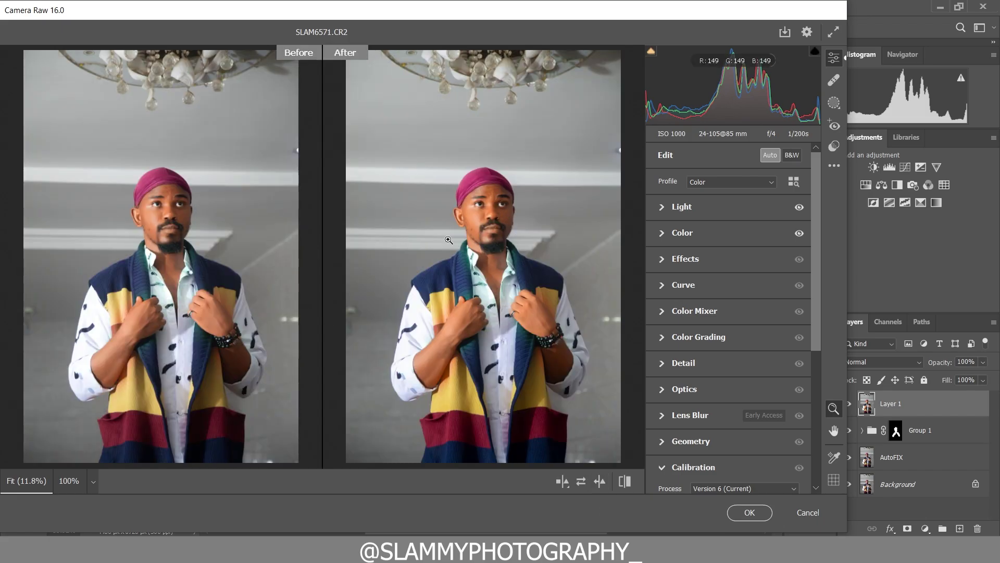
click(662, 208)
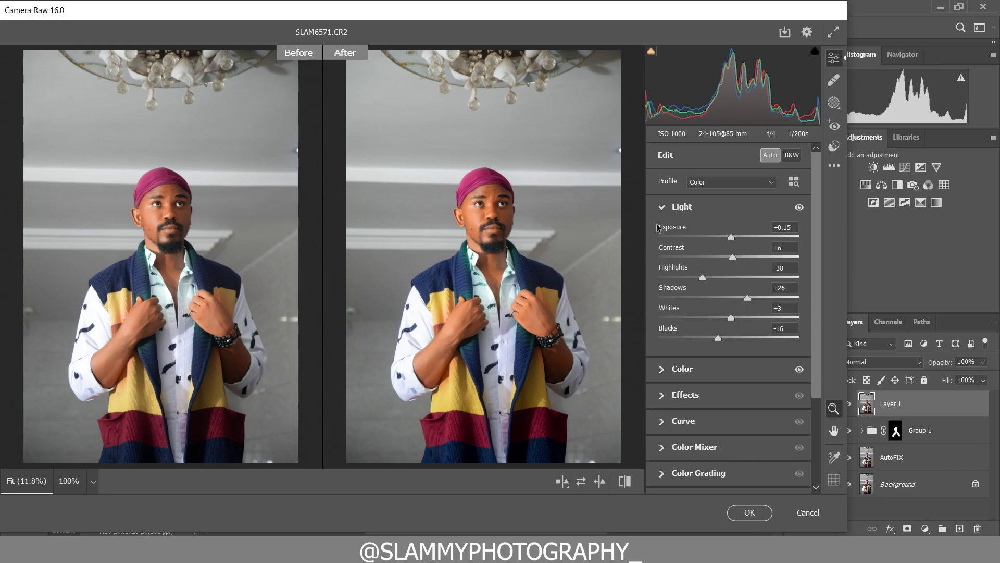
drag(686, 233, 694, 254)
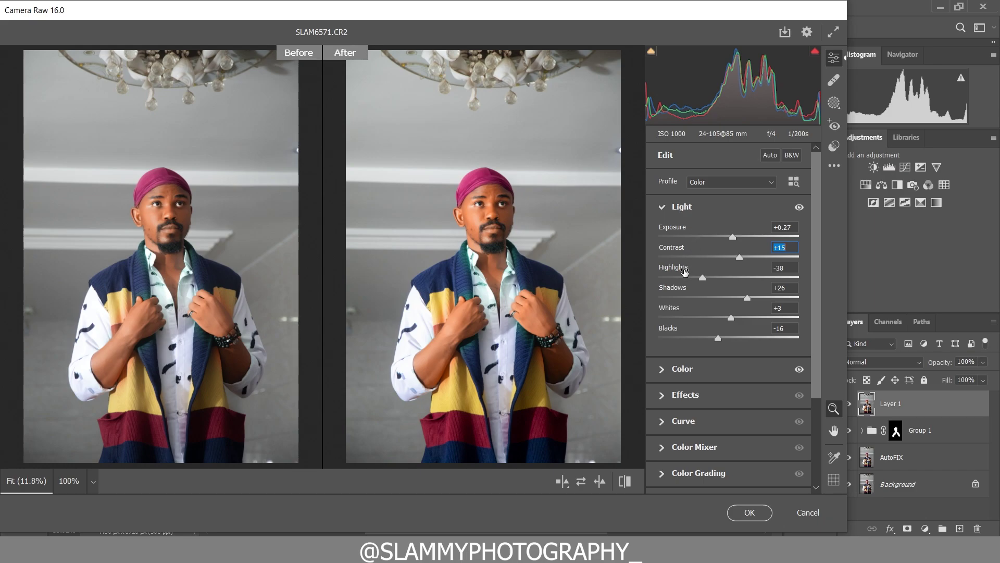
click(689, 277)
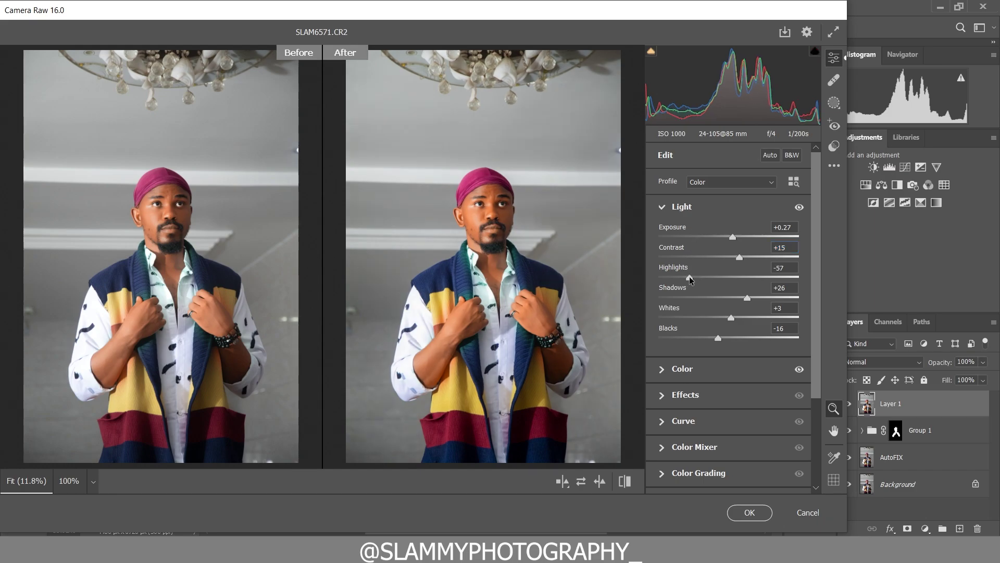
drag(689, 277, 703, 287)
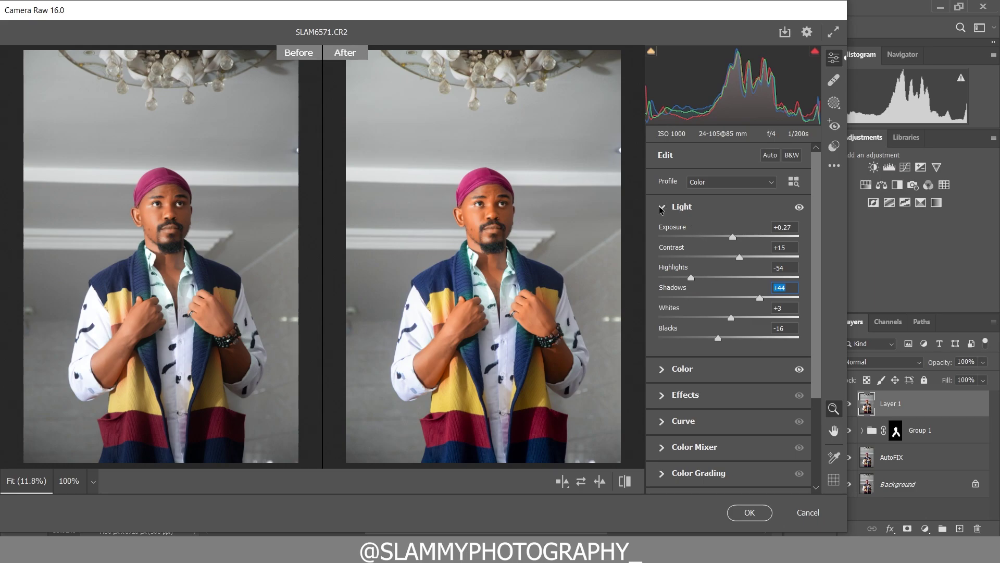
click(662, 209)
In Color, set Vibrance to +7 and Saturation to 0
drag(500, 226, 575, 299)
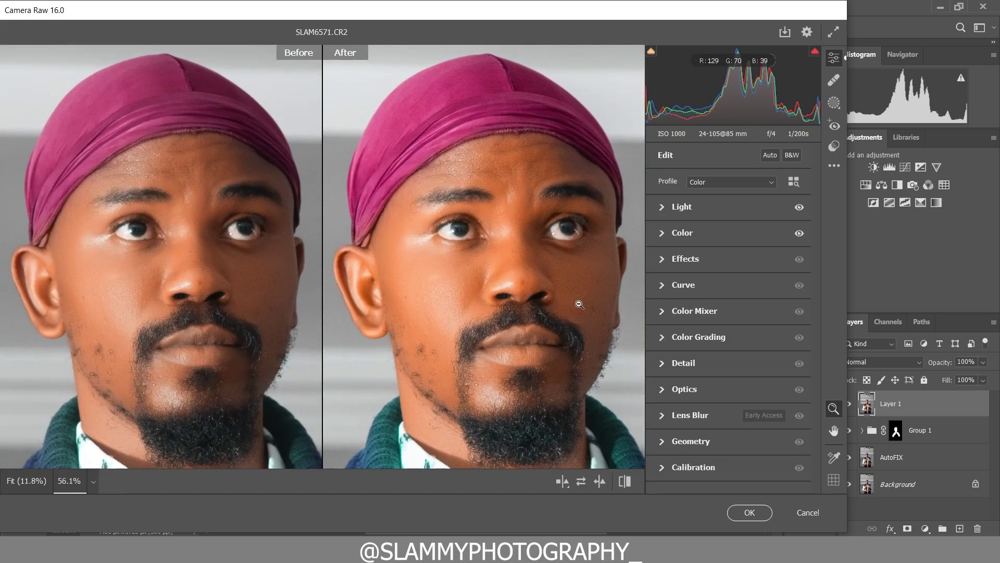
click(662, 233)
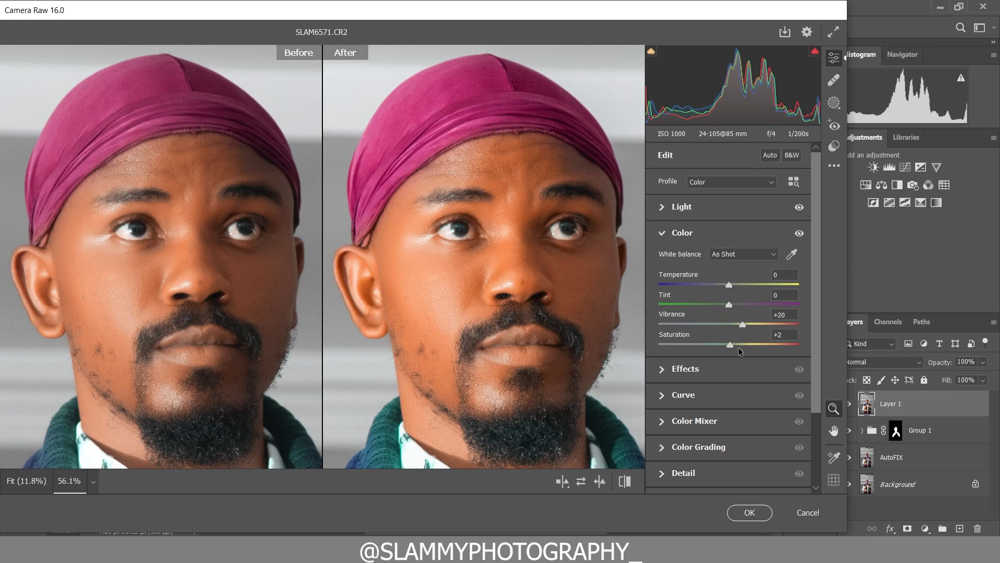
click(786, 336)
drag(717, 339, 686, 320)
click(442, 339)
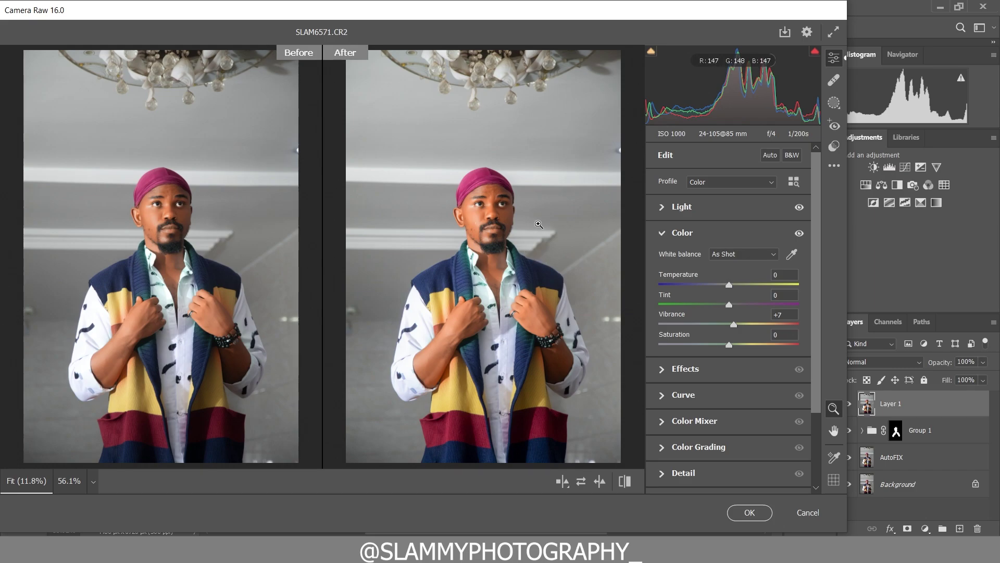
In Camera Raw Calibration, set Blue Primary Saturation to +36, checking the scarf and shirt up close
click(663, 234)
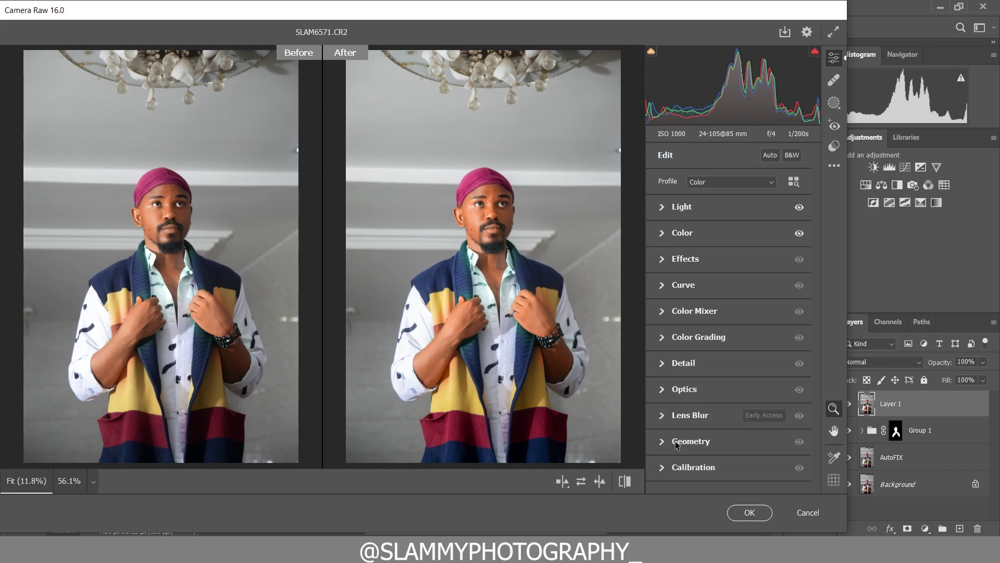
click(662, 469)
drag(684, 475, 716, 472)
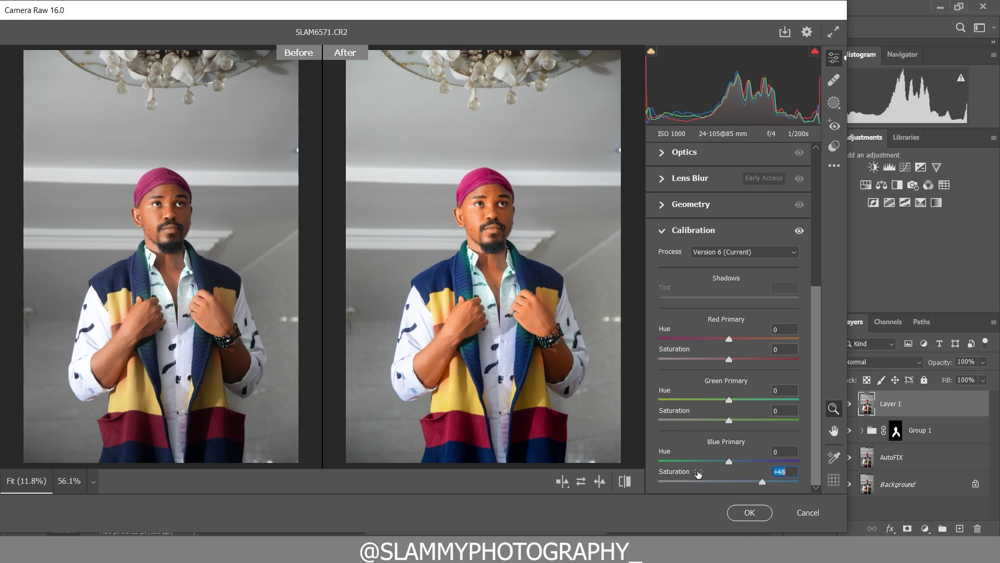
drag(697, 478, 689, 481)
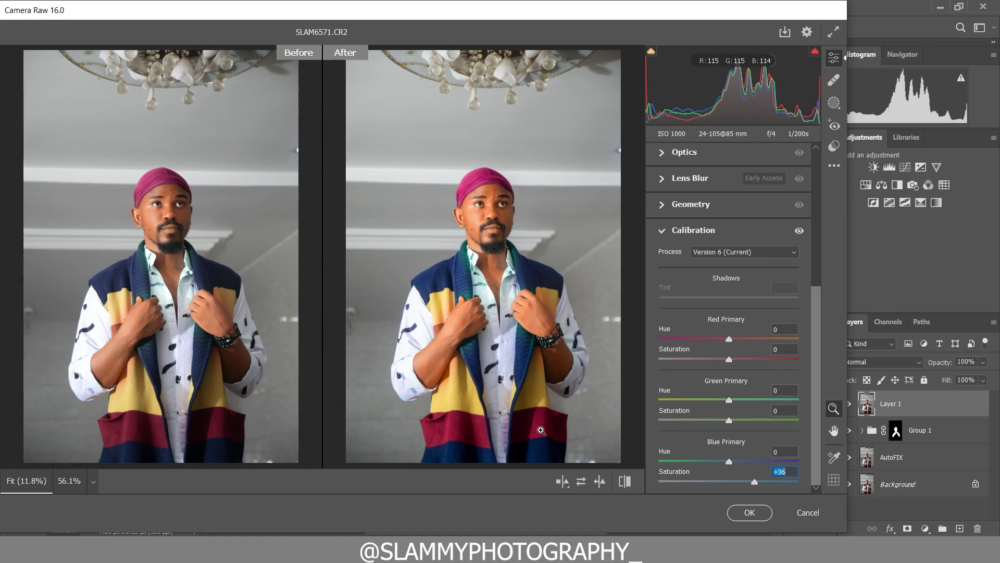
click(469, 417)
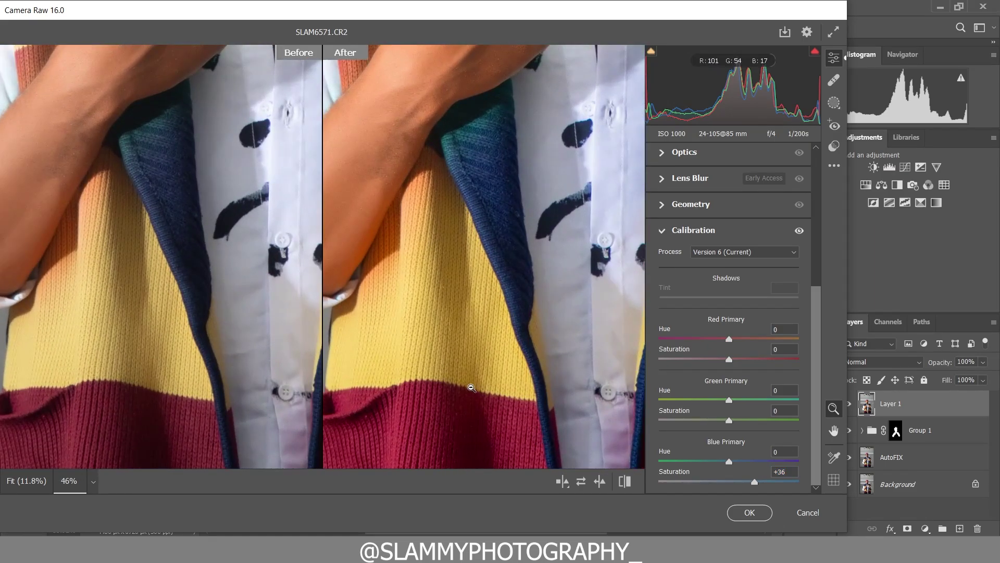
click(604, 367)
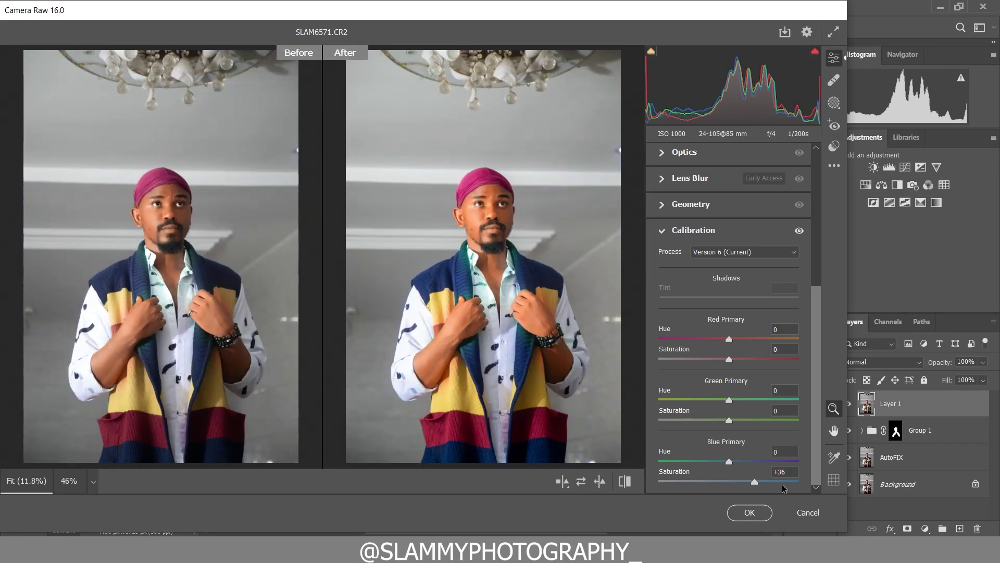
Apply the Camera Raw grade, set Layer 1 to 60% opacity, and show the History panel
click(746, 516)
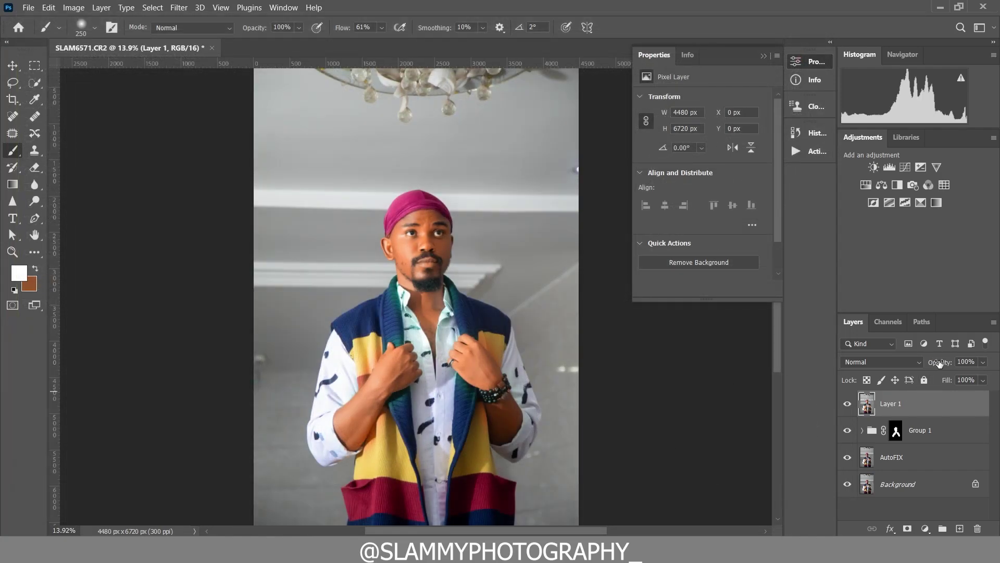
mouse_move(938, 363)
mouse_down()
mouse_move(925, 369)
mouse_move(941, 367)
mouse_move(932, 363)
mouse_up()
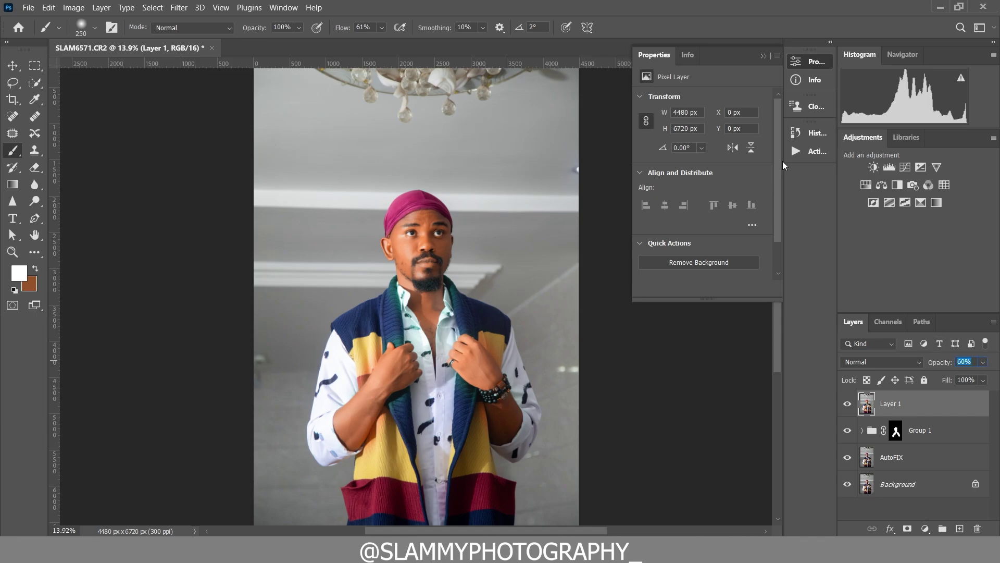
click(797, 135)
Widen the panel strip and compare the SLAM6571.CR2 snapshot against Master Opacity Change in History
drag(784, 177, 777, 176)
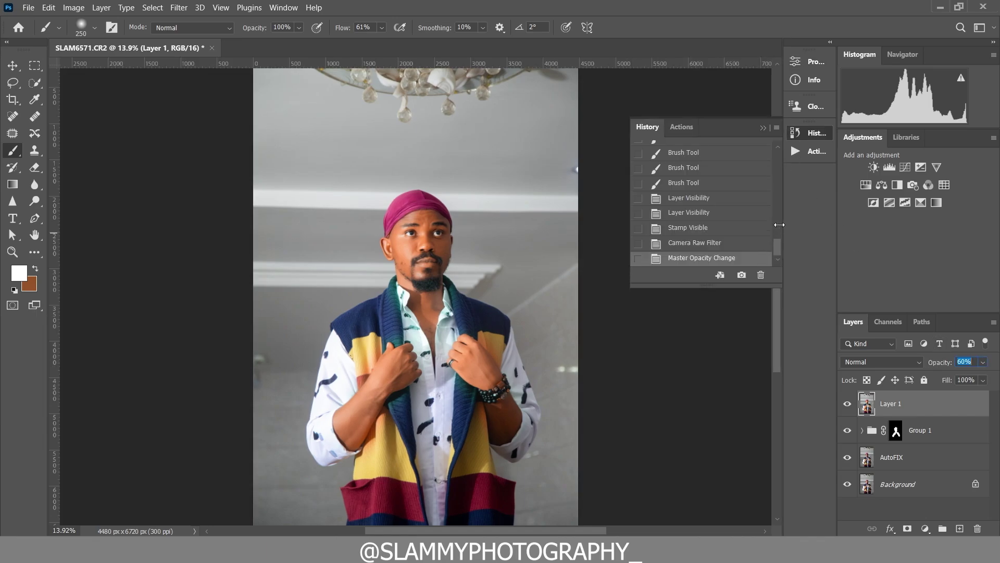
mouse_move(774, 249)
mouse_down()
mouse_move(756, 157)
mouse_move(772, 205)
mouse_move(771, 248)
mouse_up()
click(715, 157)
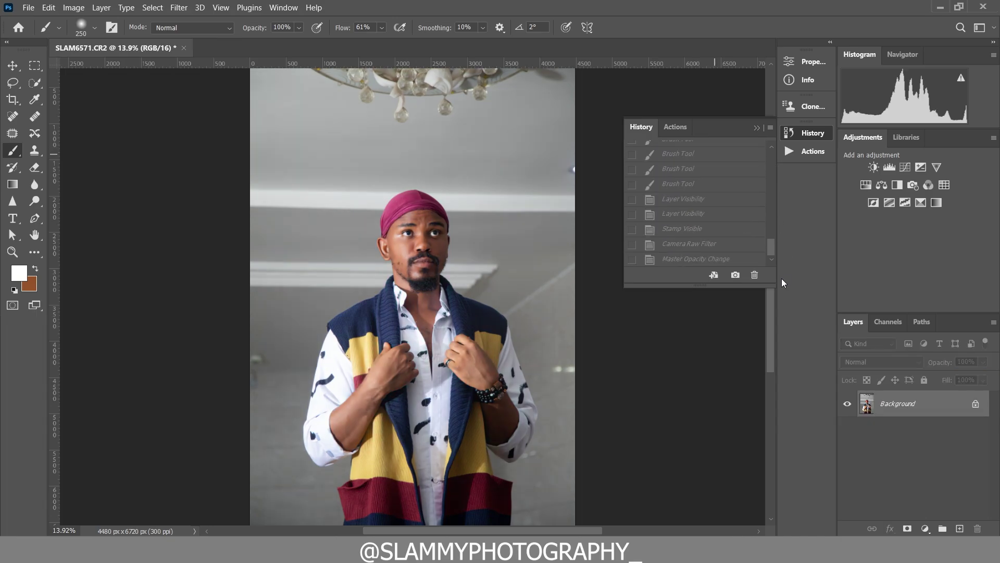
click(715, 255)
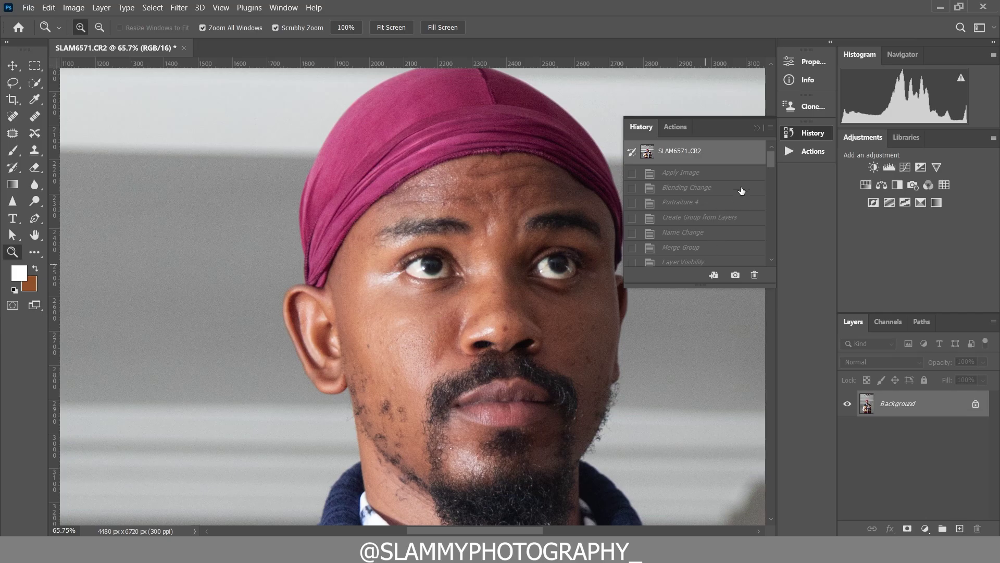
scroll(741, 190, down, 5)
click(746, 257)
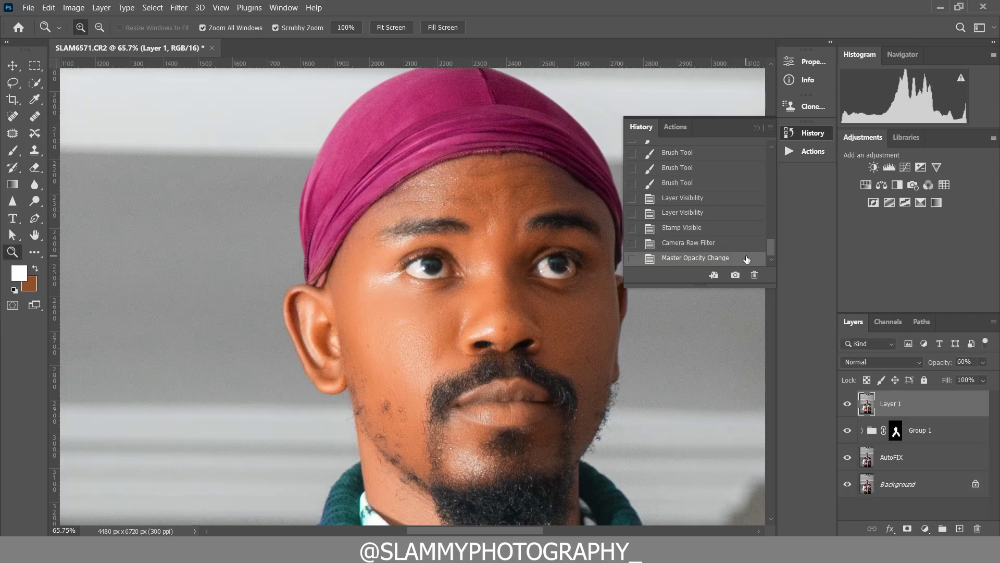
click(797, 149)
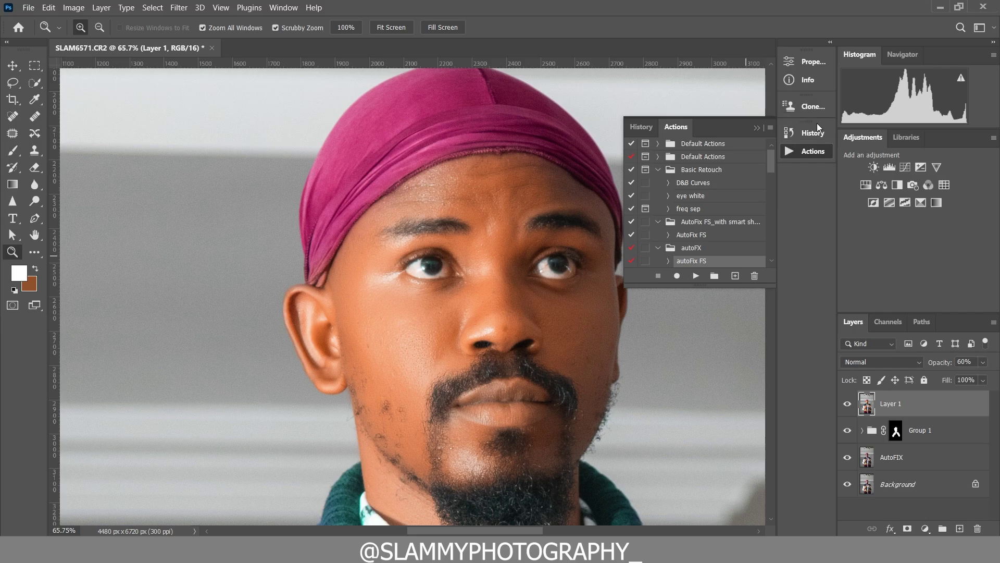
click(798, 126)
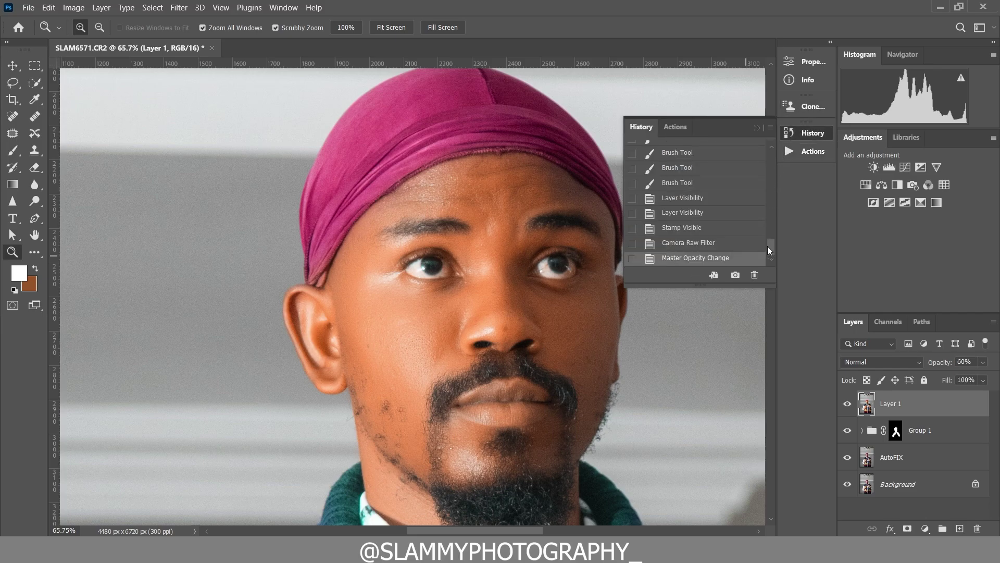
Flip from the original snapshot back to Master Opacity Change, then fit the image on screen
click(725, 151)
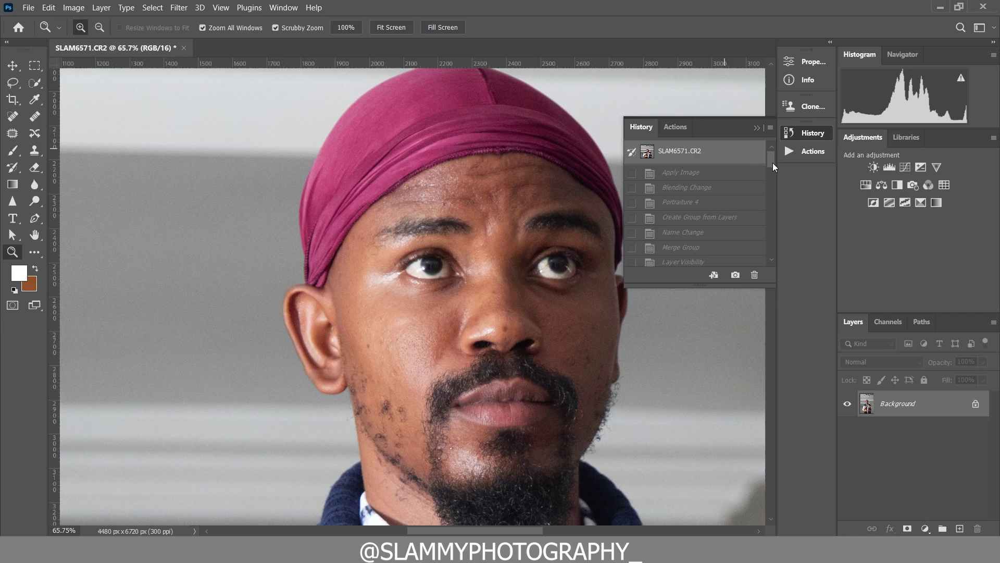
drag(773, 163, 770, 251)
click(729, 258)
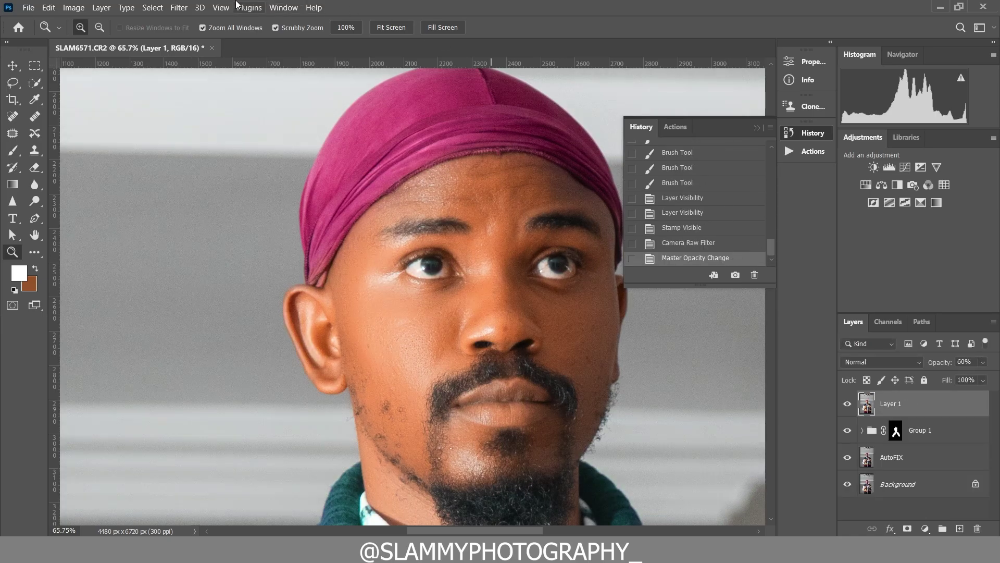
click(221, 7)
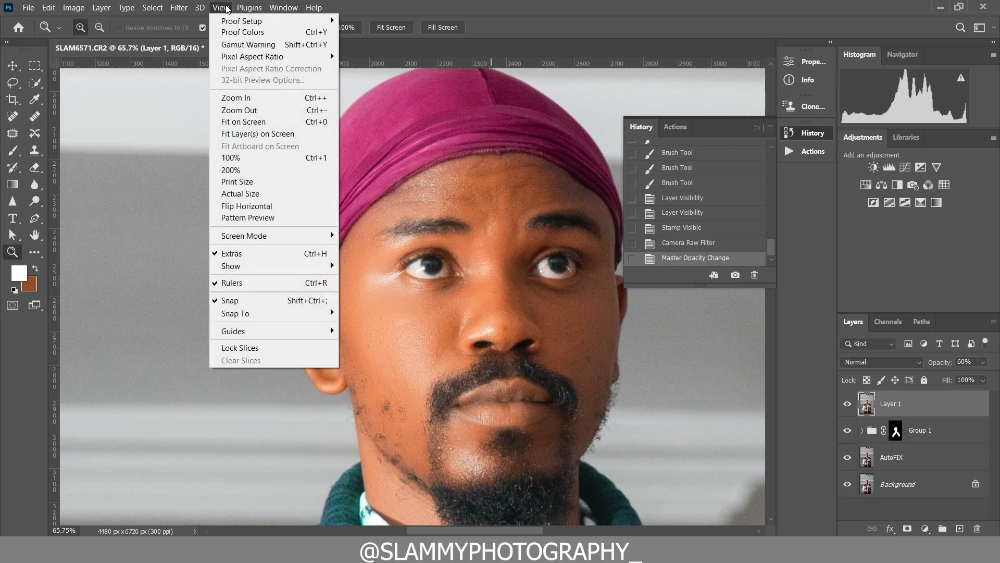
click(269, 122)
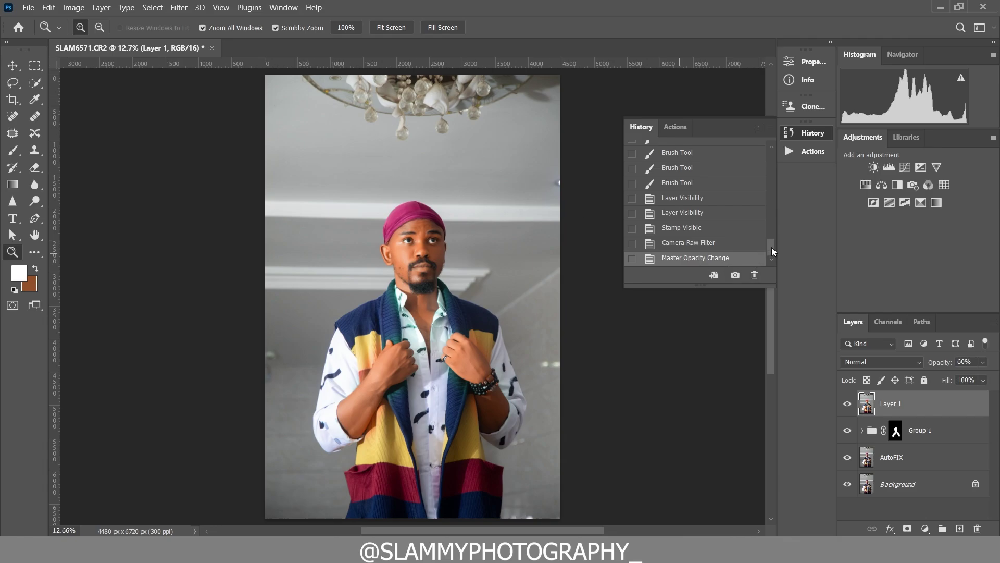
Compare original and final states again, zoomed in on the man's face
mouse_move(771, 246)
mouse_down()
mouse_move(770, 152)
mouse_move(772, 250)
mouse_up()
click(750, 159)
click(720, 259)
drag(419, 239, 484, 311)
drag(769, 247, 785, 270)
click(740, 155)
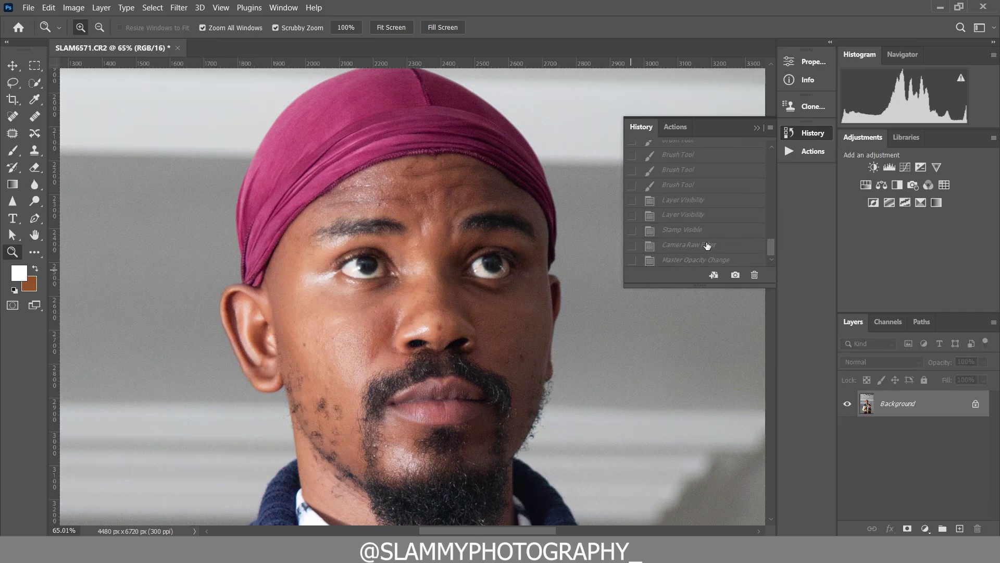
click(682, 260)
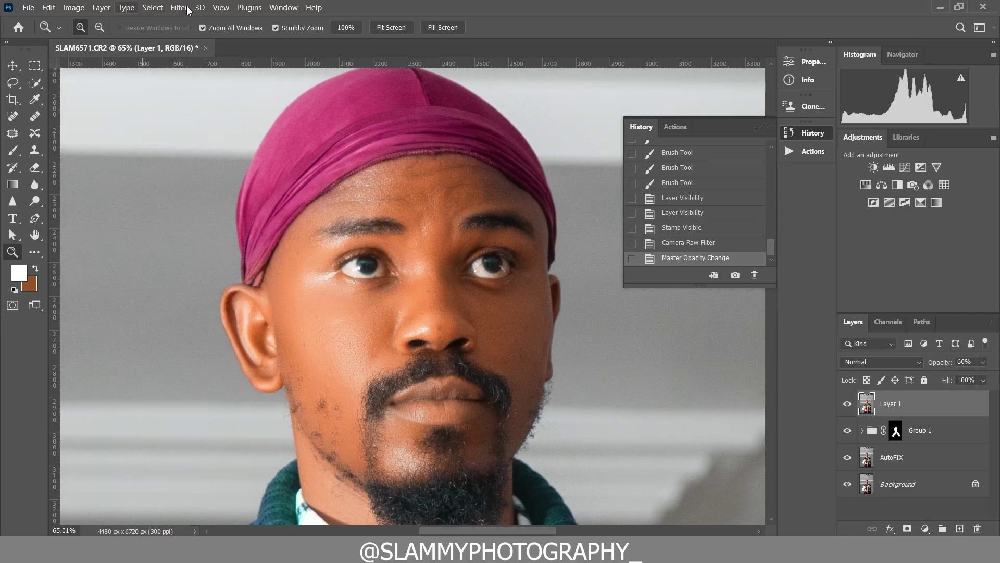
Fit the photo on screen and collapse the History panel at Master Opacity Change
click(221, 7)
click(250, 123)
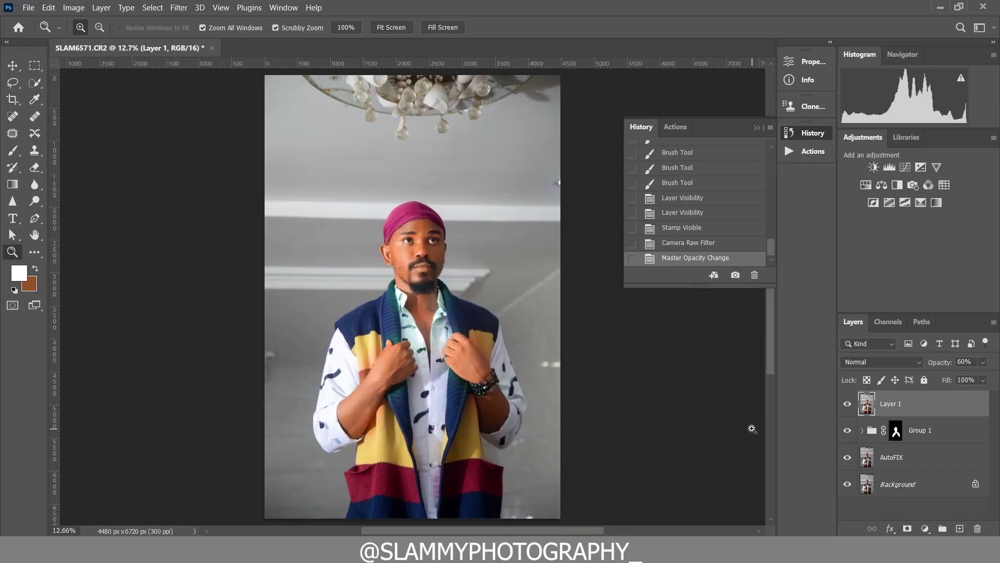
click(757, 127)
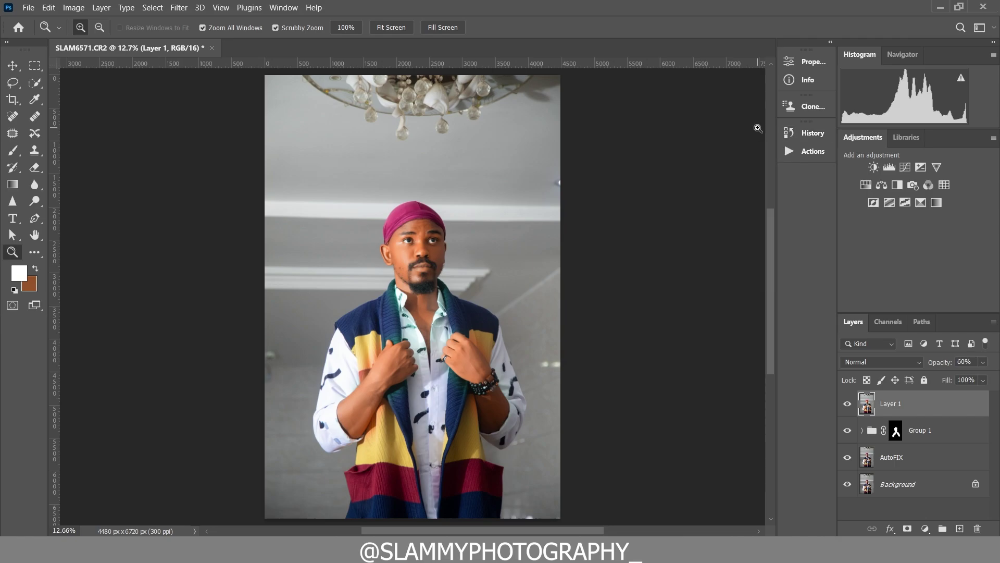